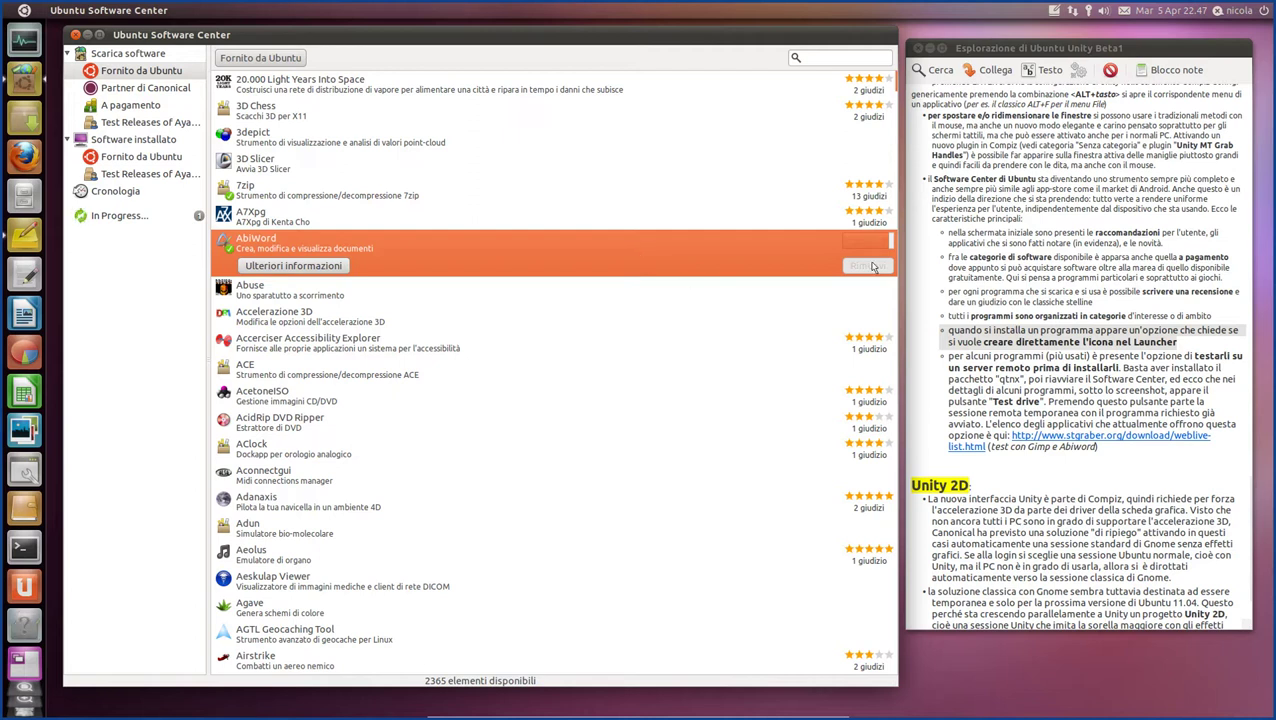
Reduce the text size of the selected note bullet about creating the program's icon directly in the Launcher.
click(1050, 72)
click(1045, 235)
click(946, 358)
scroll(946, 358, down, 3)
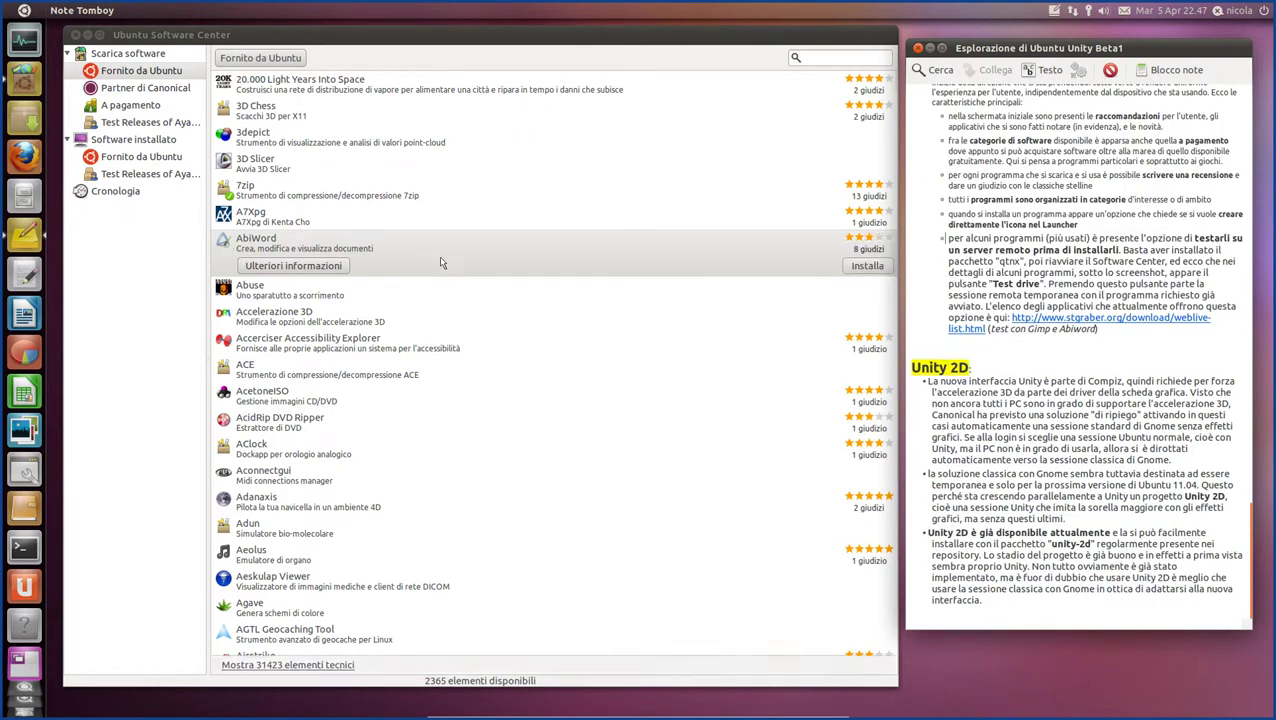
Remove the AbiWord icon from the Launcher by switching off "Mantieni nel Launcher" for it.
right_click(30, 628)
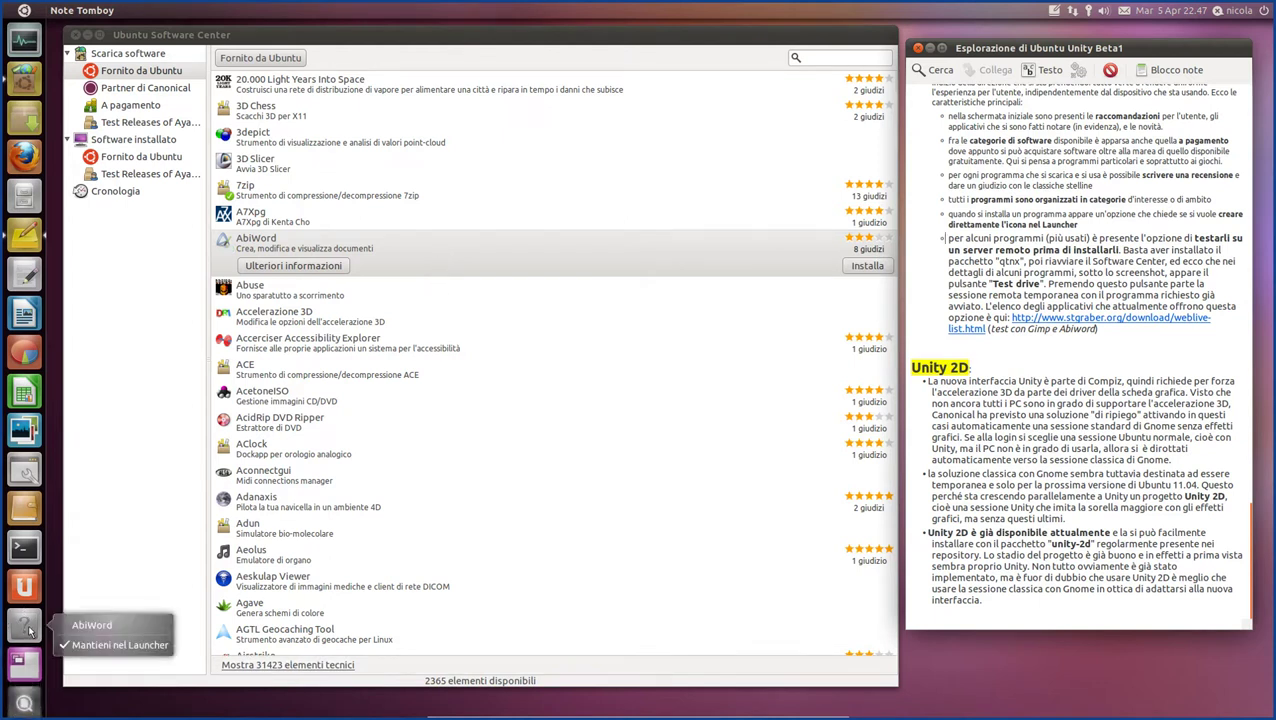
click(137, 541)
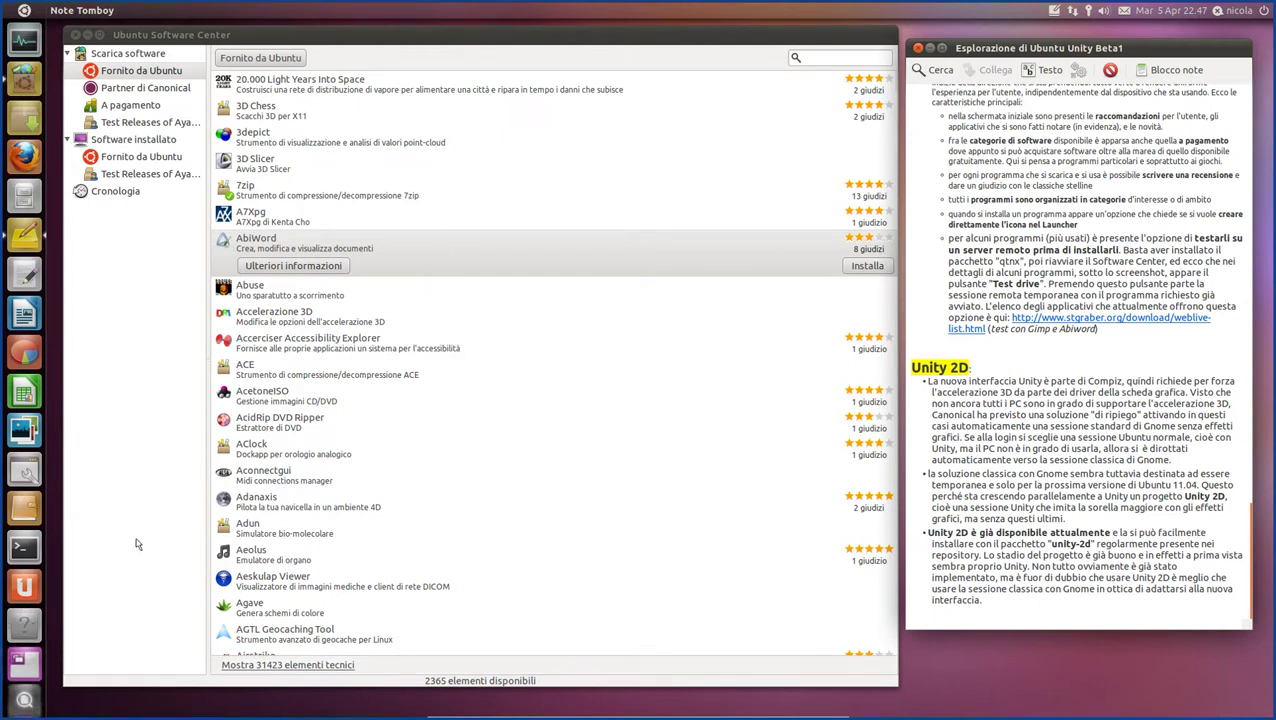
right_click(25, 628)
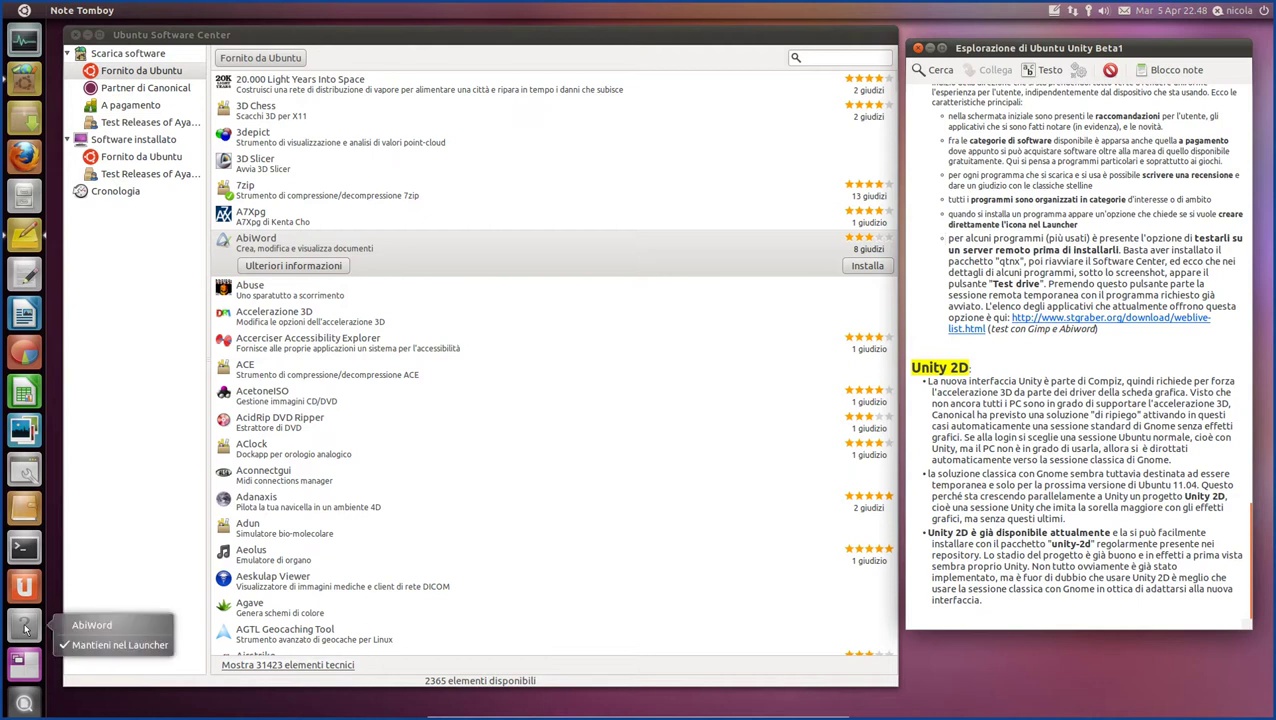
click(165, 515)
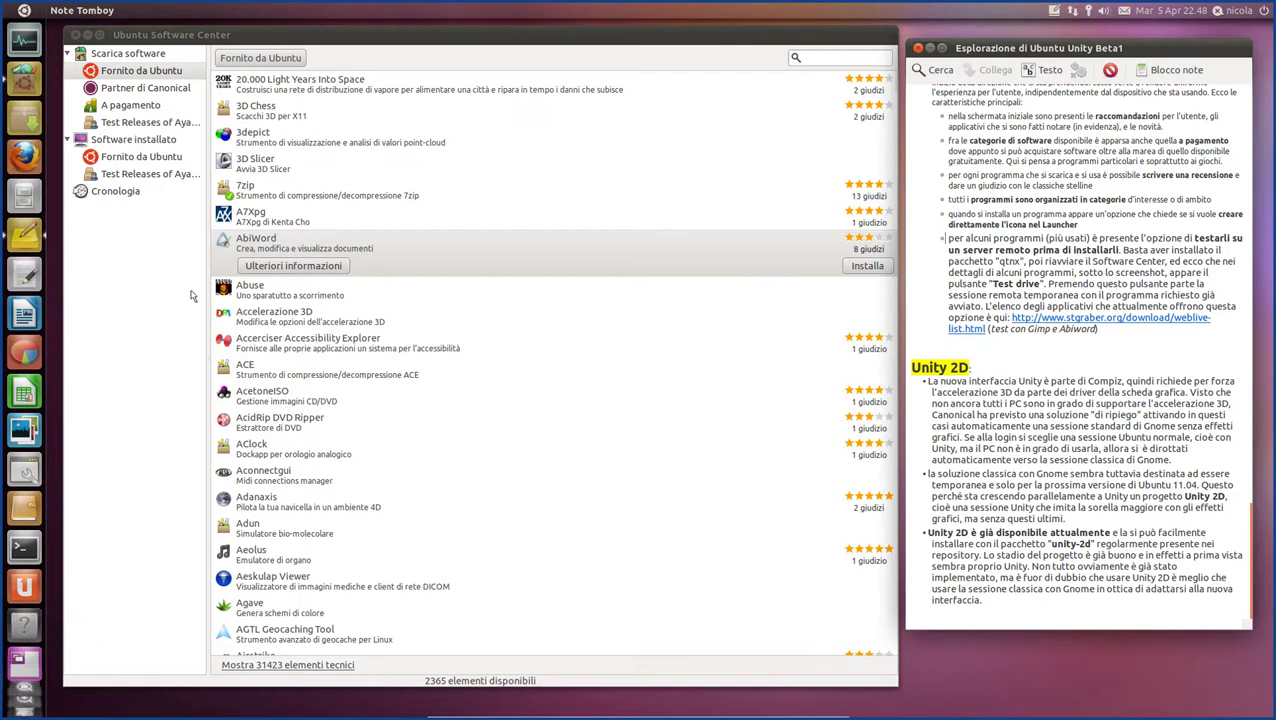
right_click(25, 628)
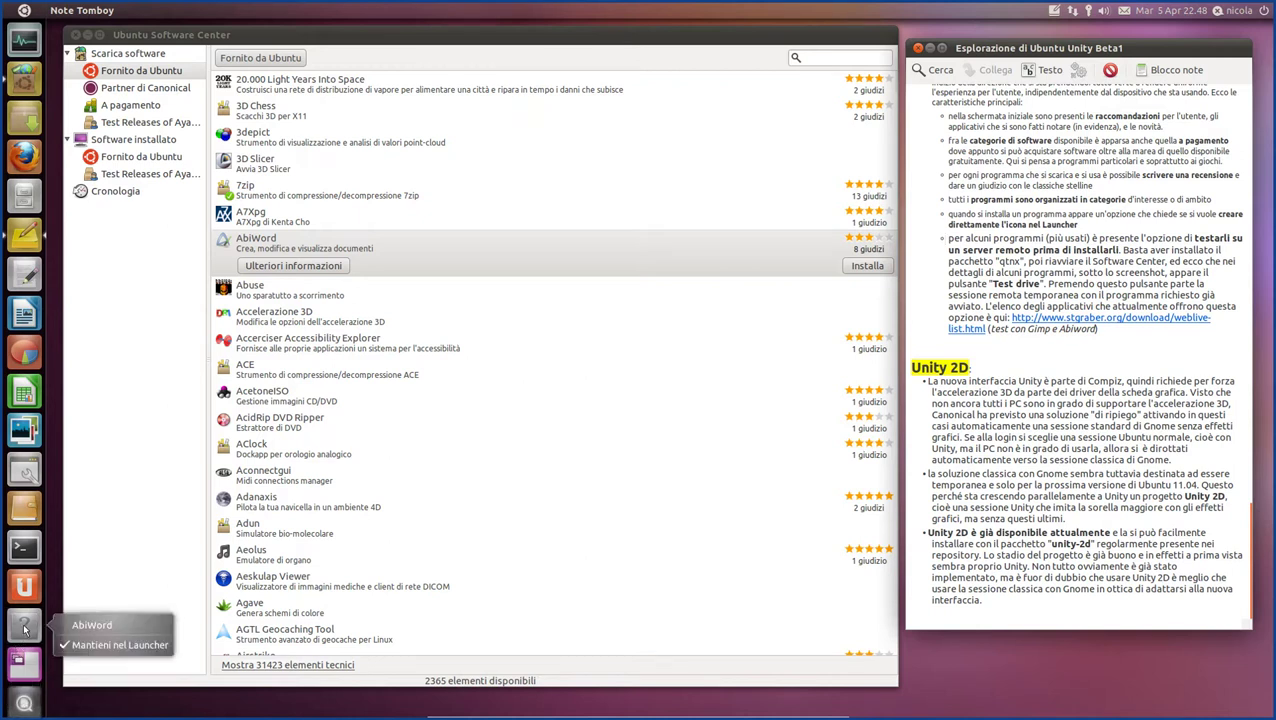
click(110, 646)
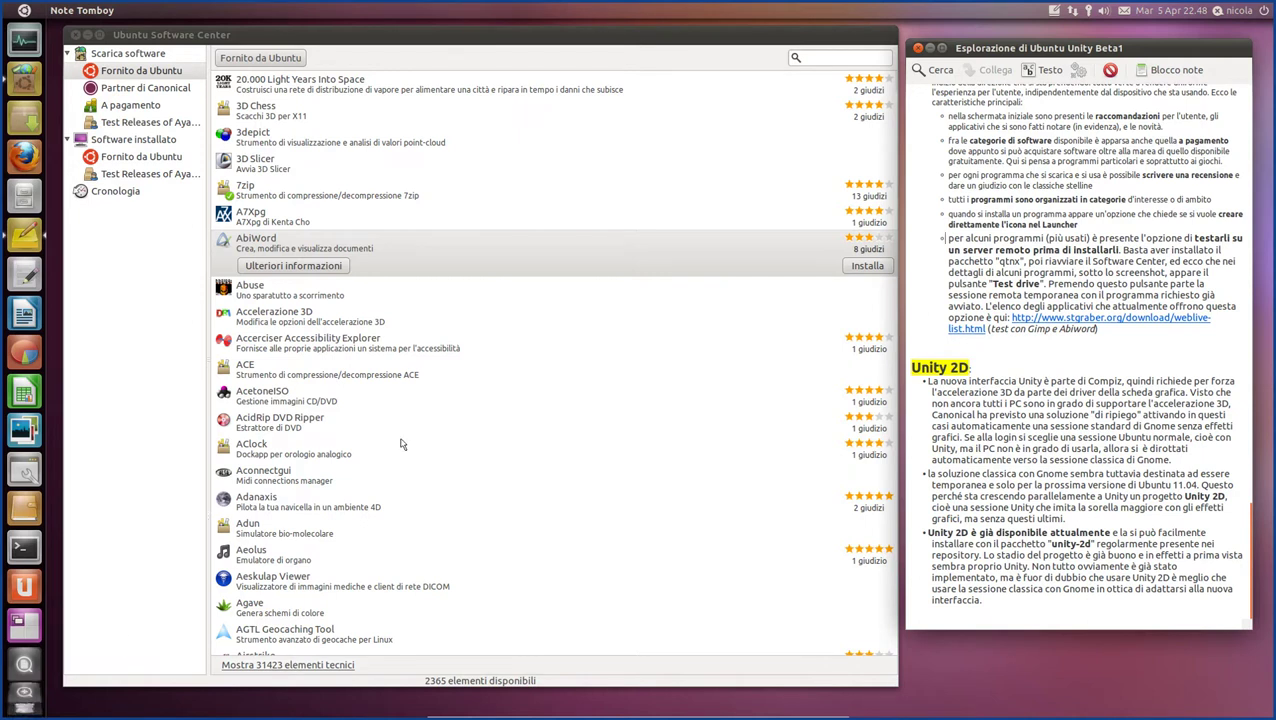
click(468, 261)
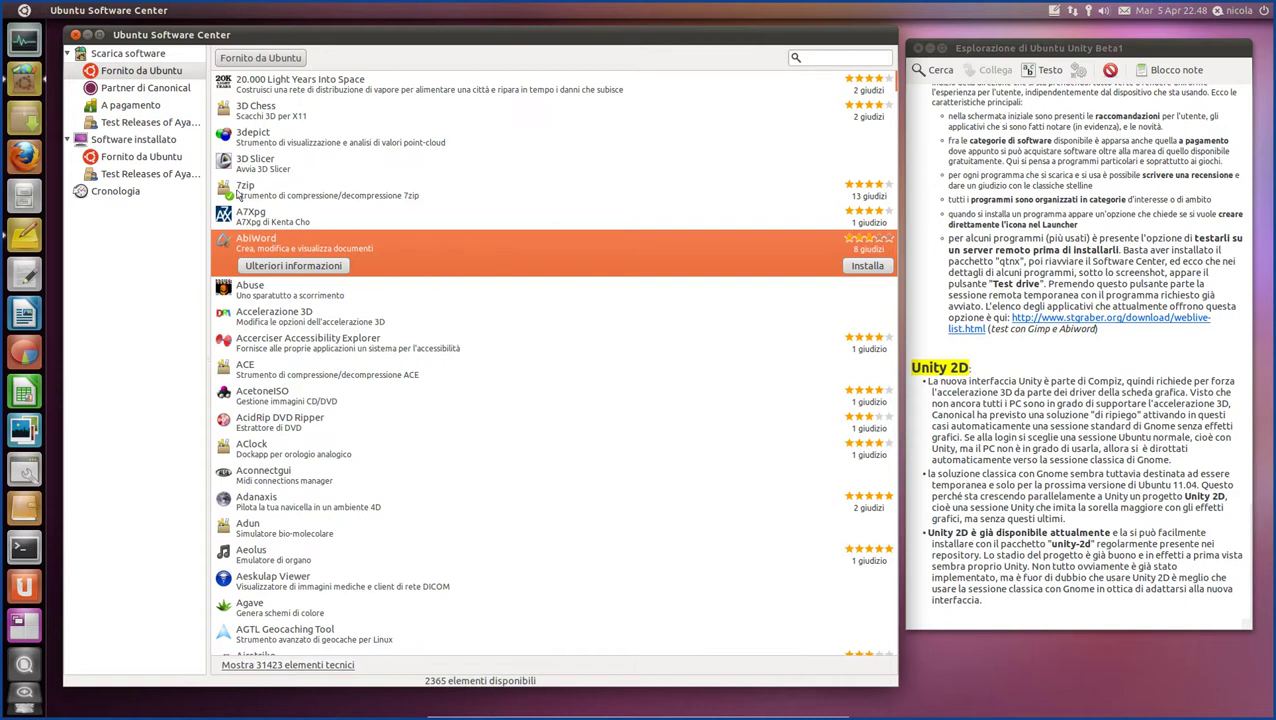
click(405, 199)
click(382, 269)
scroll(894, 140, down, 10)
drag(894, 204, 883, 65)
Highlight the whole note bullet about testing programs on a remote server before installing, through the Gimp and Abiword remark.
drag(985, 285, 1058, 285)
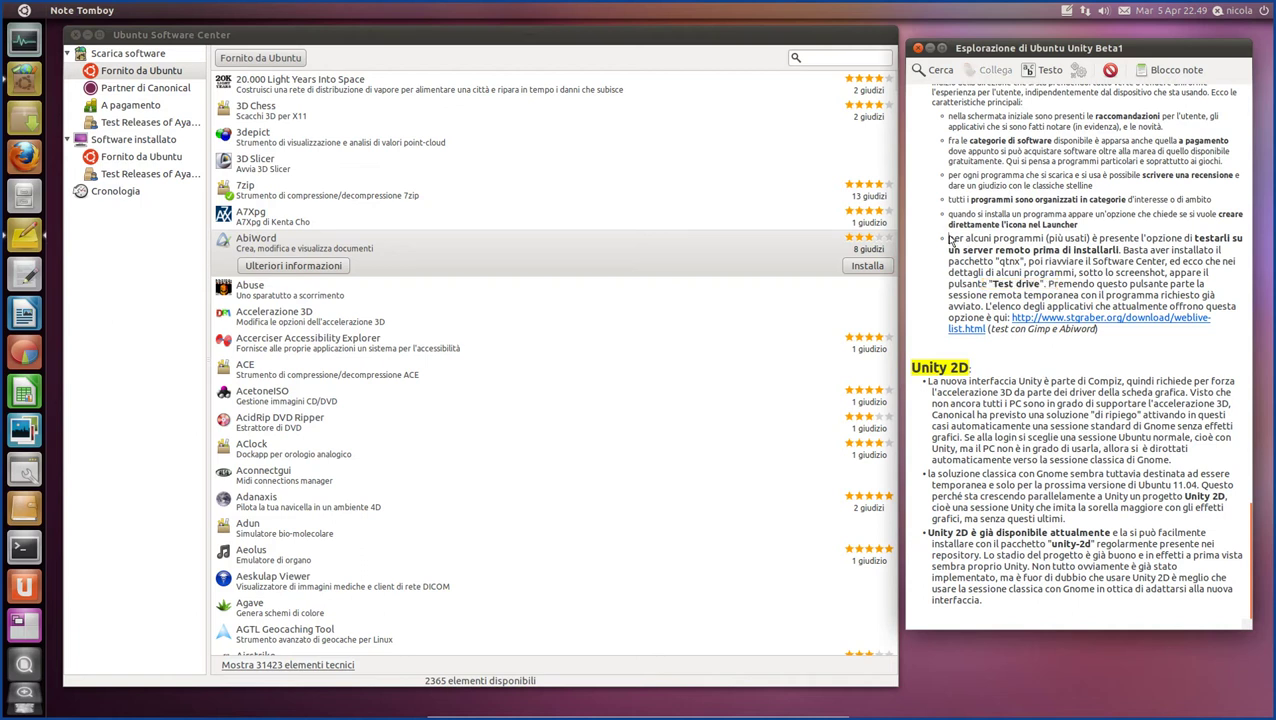
drag(949, 238, 1213, 278)
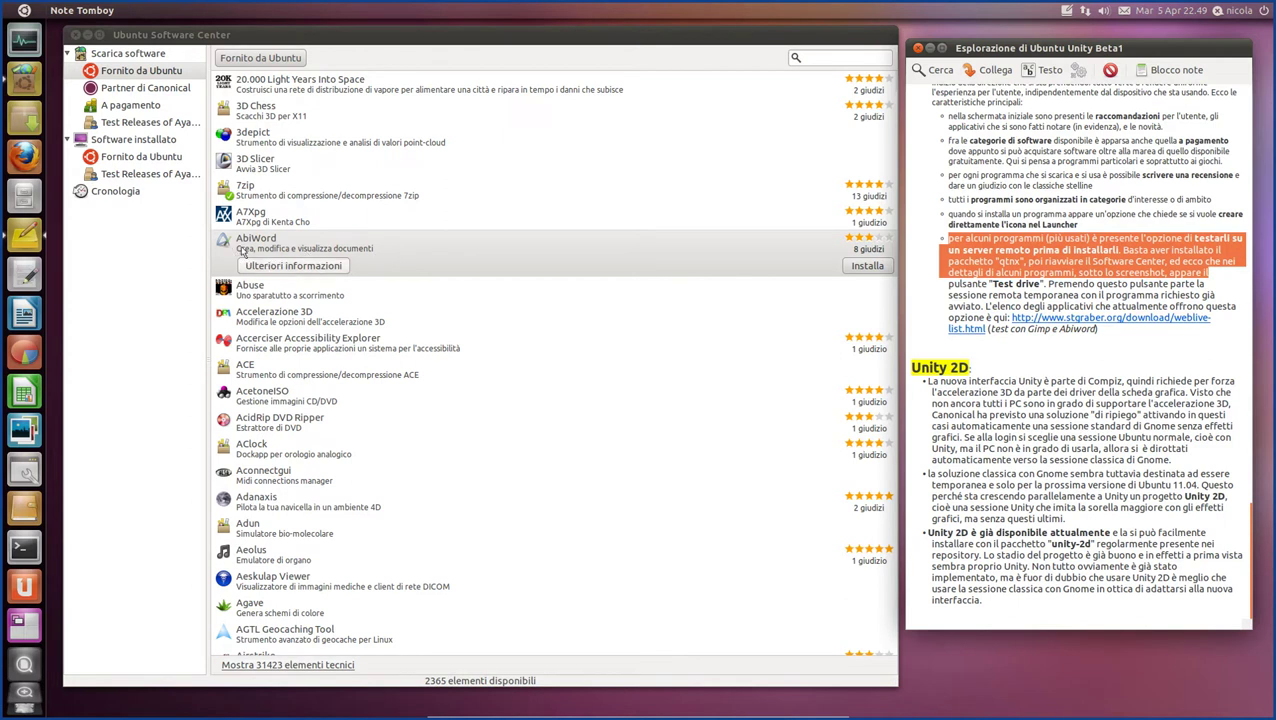
click(435, 248)
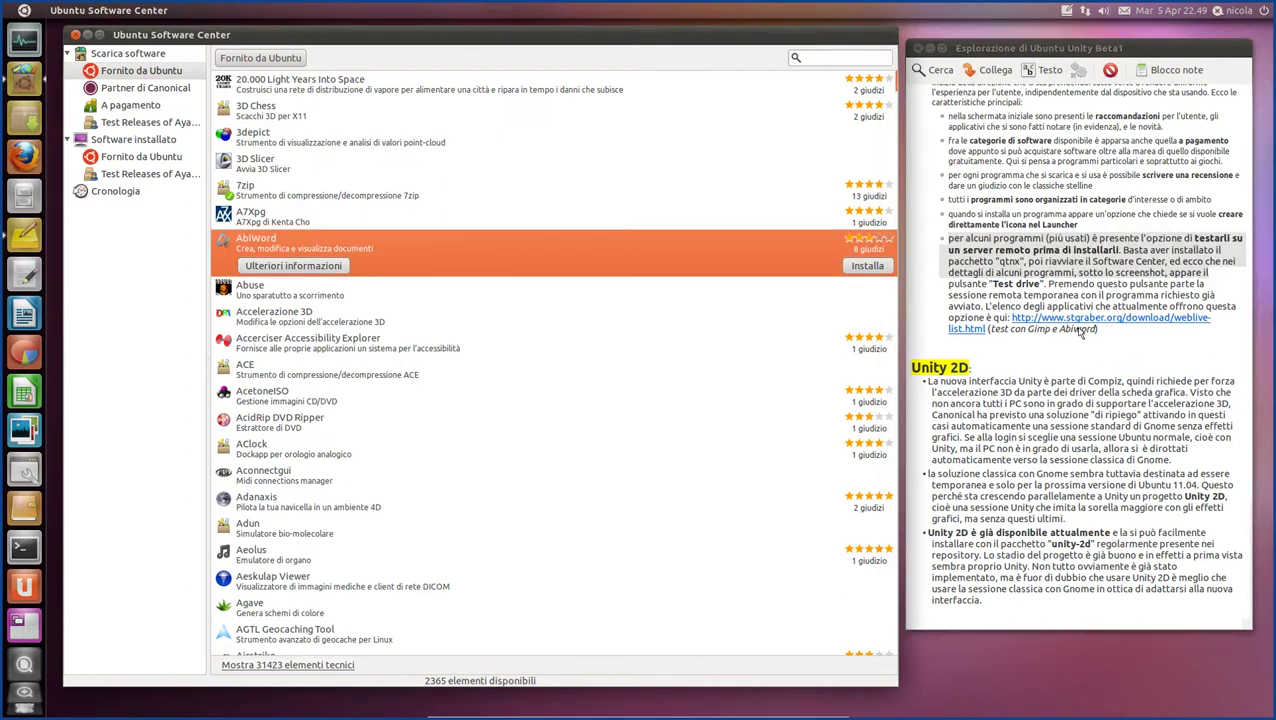
click(1080, 333)
click(1116, 338)
drag(1117, 338, 906, 240)
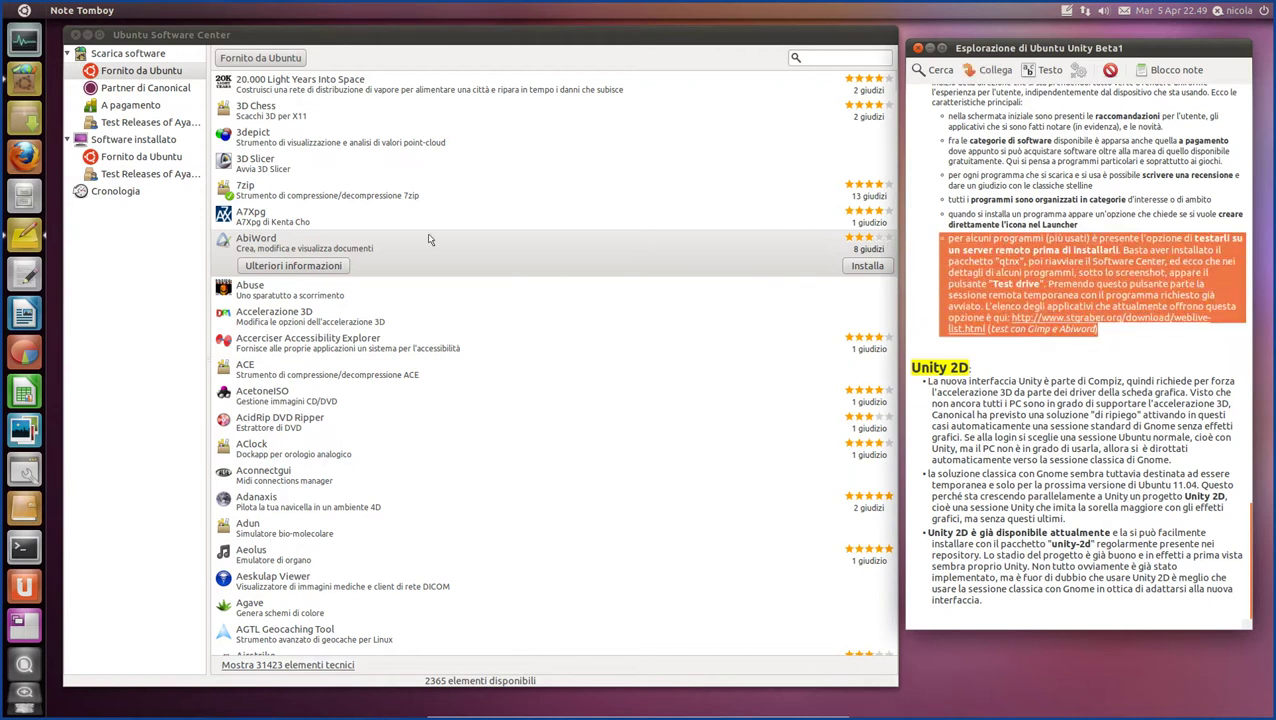
Open AbiWord's details page, view its screenshot at full size and close the preview.
click(309, 277)
click(309, 266)
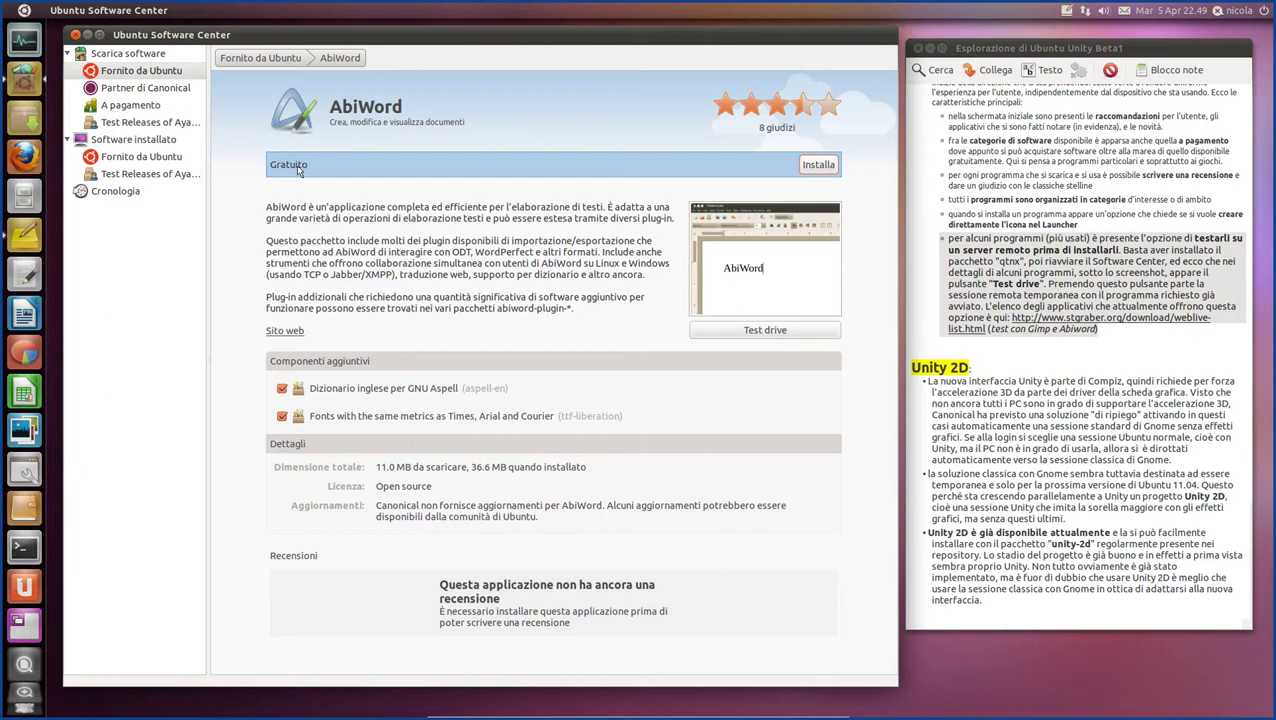
click(731, 253)
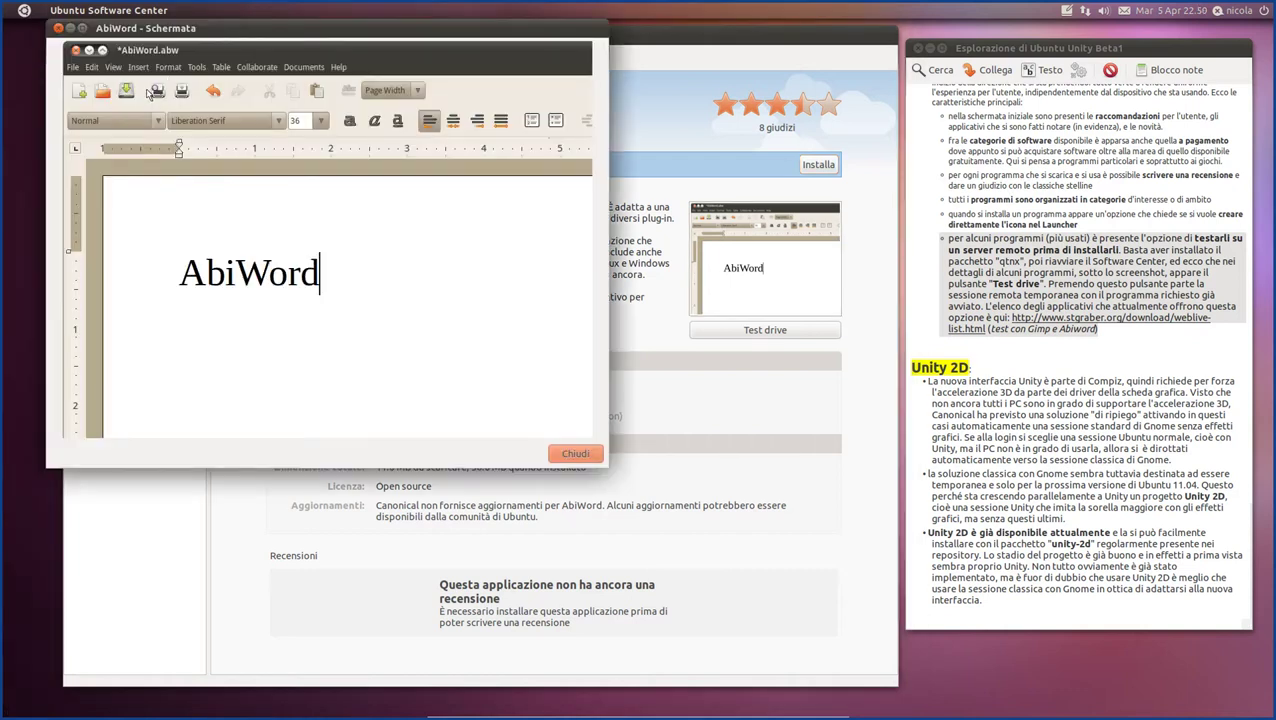
click(563, 455)
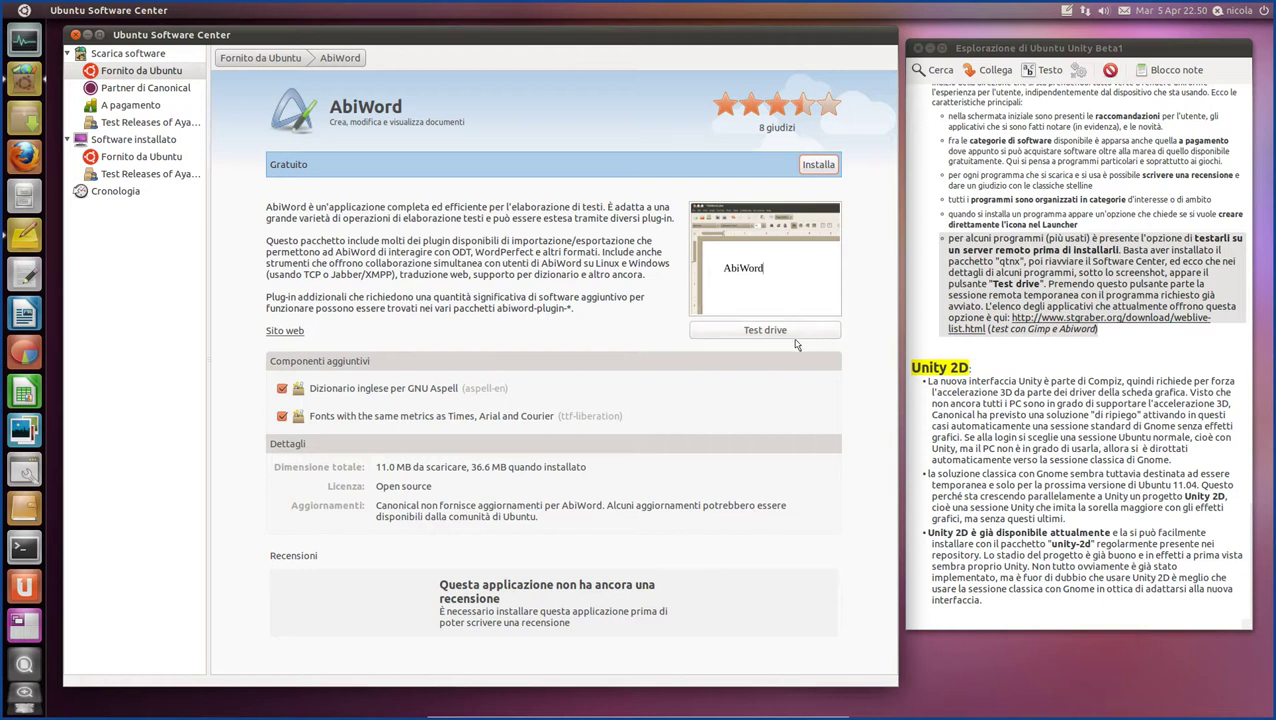
Start AbiWord's test drive on the remote server and check its version in the About dialog.
click(745, 333)
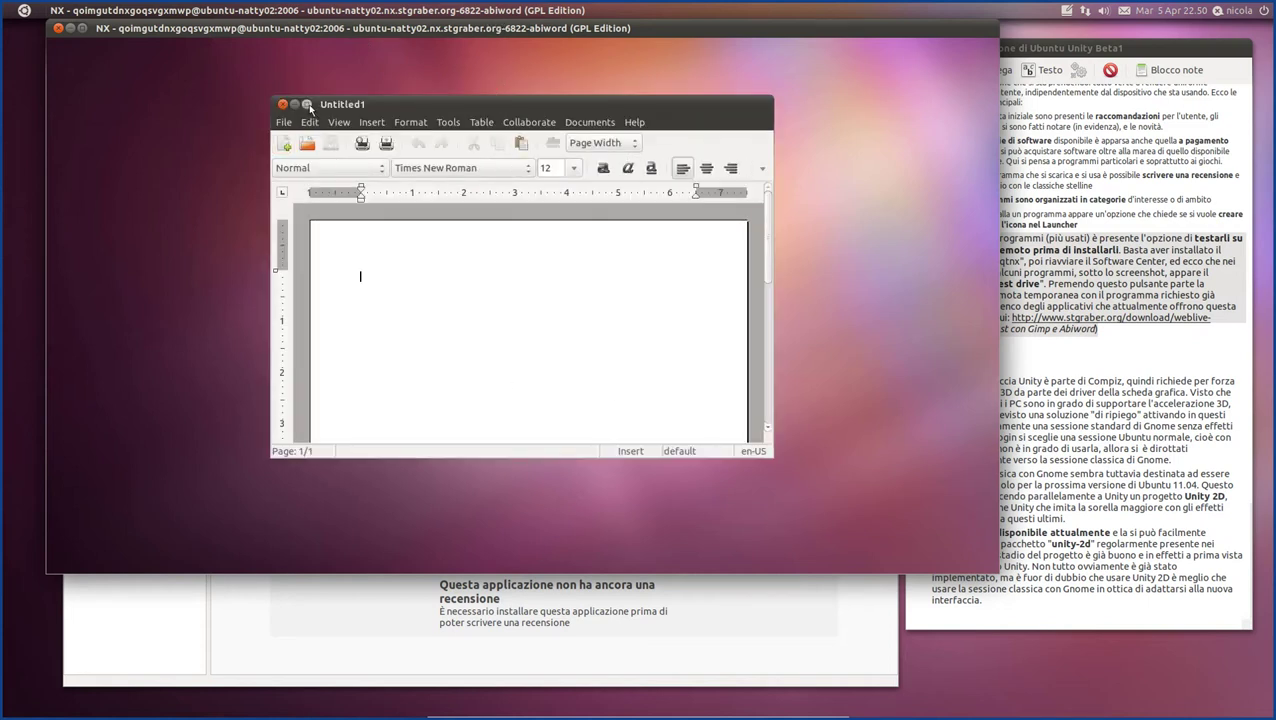
click(636, 122)
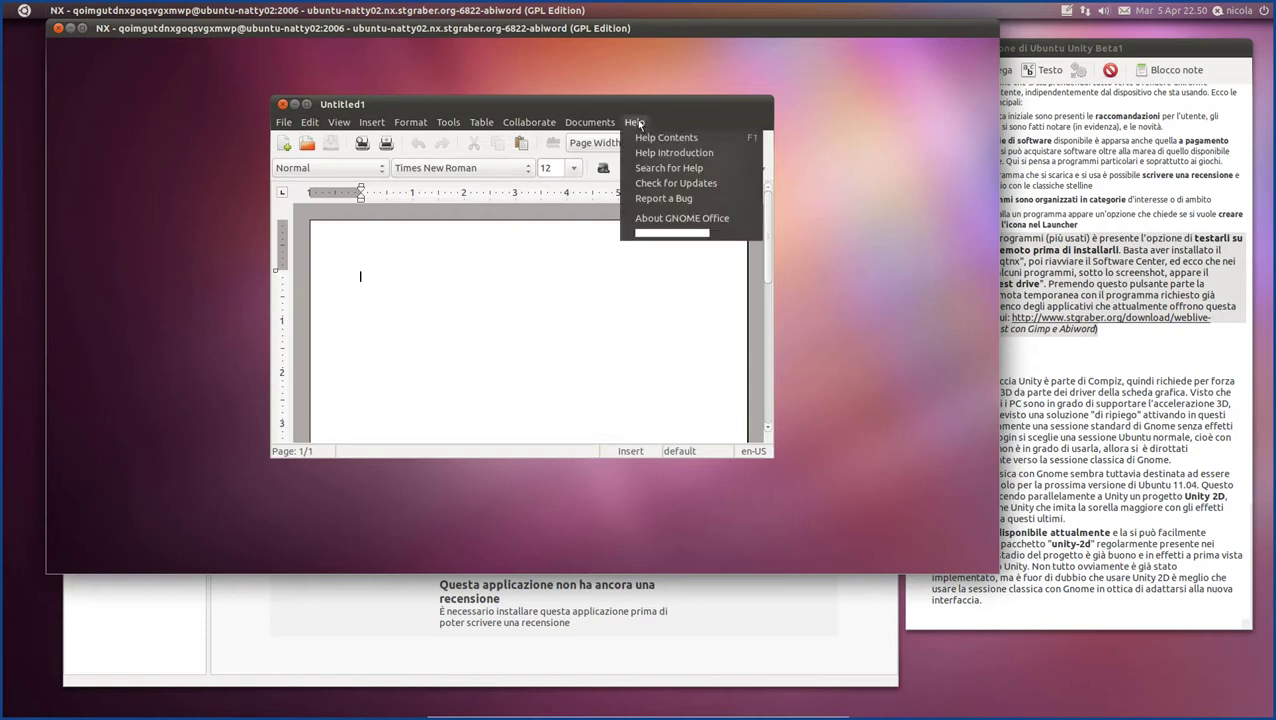
click(672, 233)
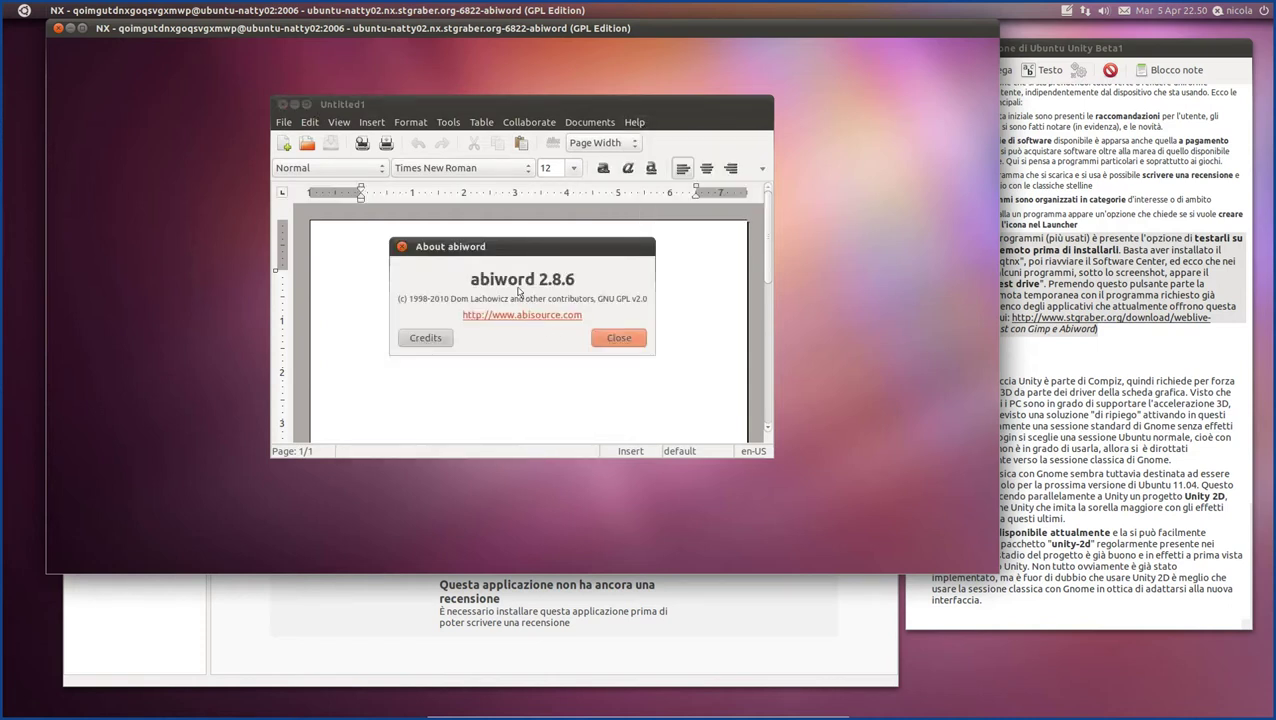
click(626, 340)
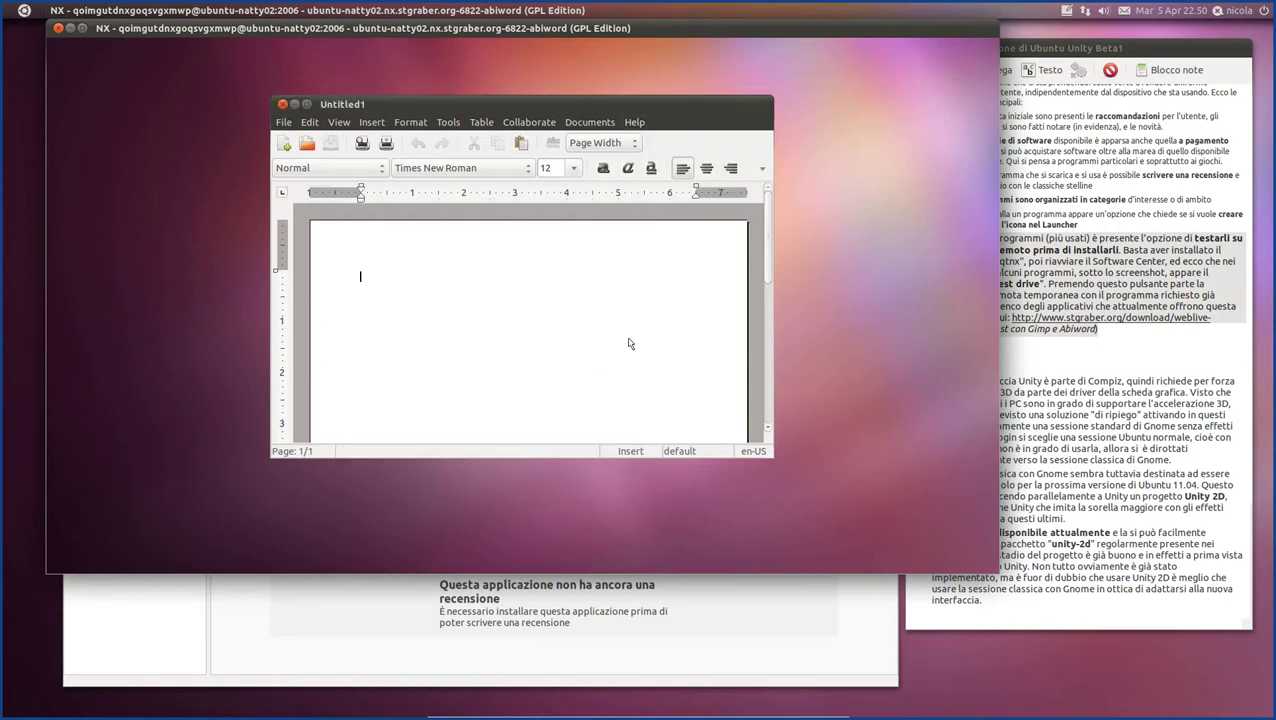
Maximize the document and write "Questo è AbiWord funzionante su un server remoto che mi permette di provare e valutare un applicativo prima di installarlo sul mio PC.".
click(306, 104)
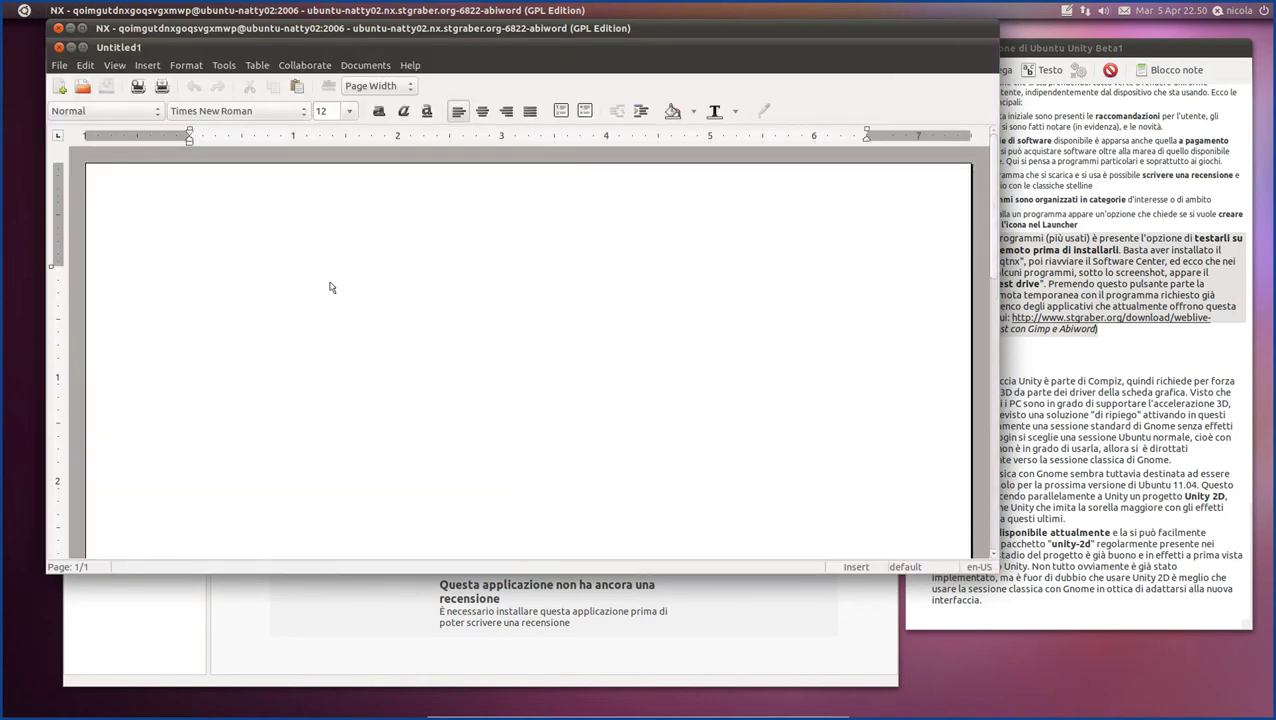
text(uest)
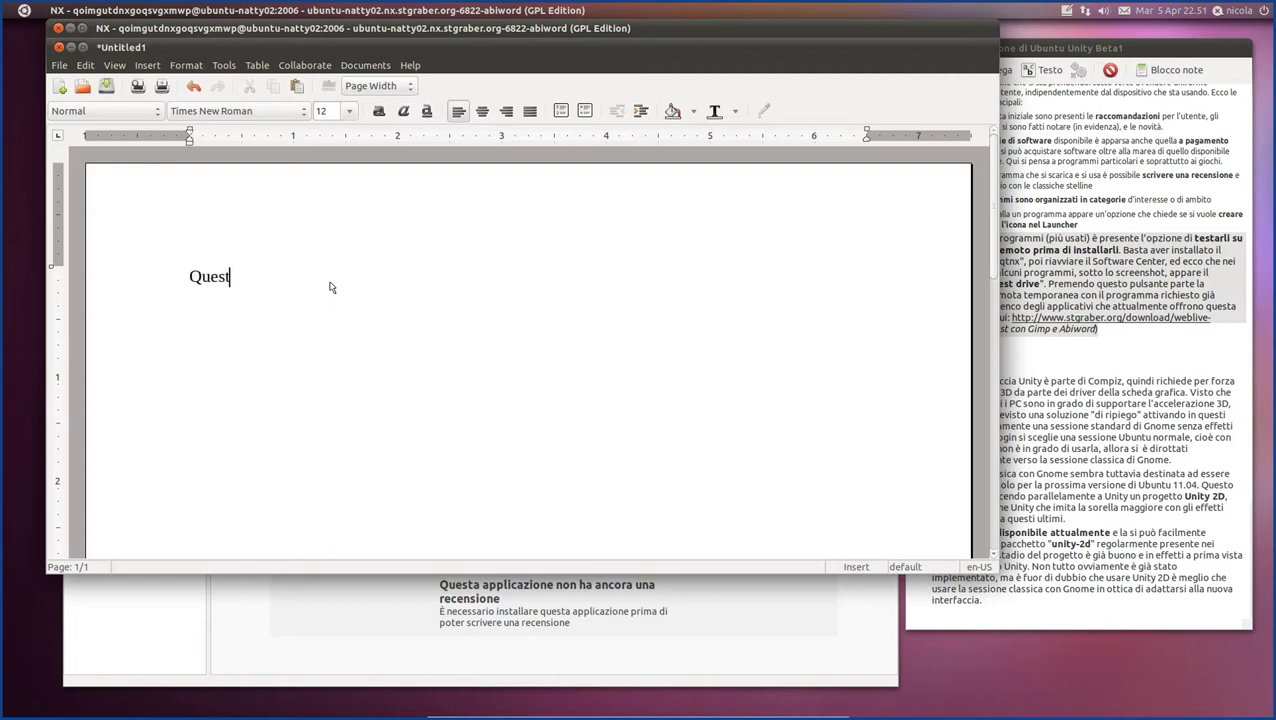
text(o è AbiWord)
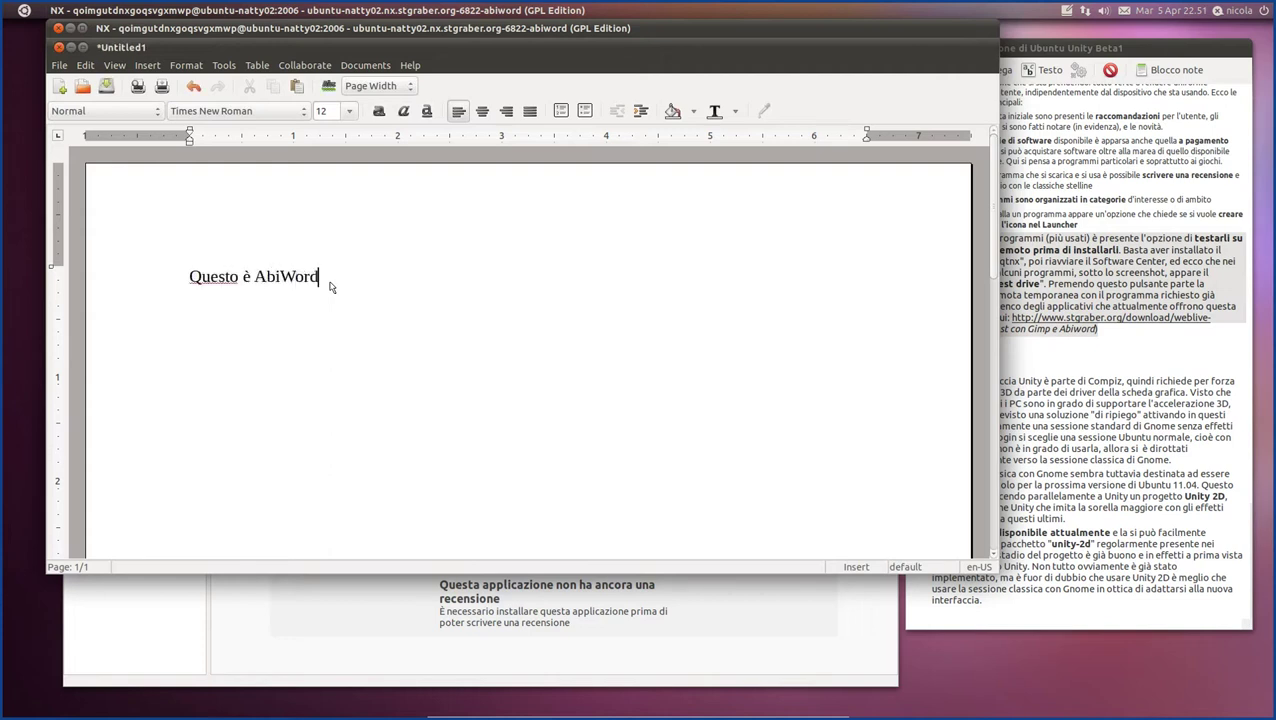
text( funzionante su )
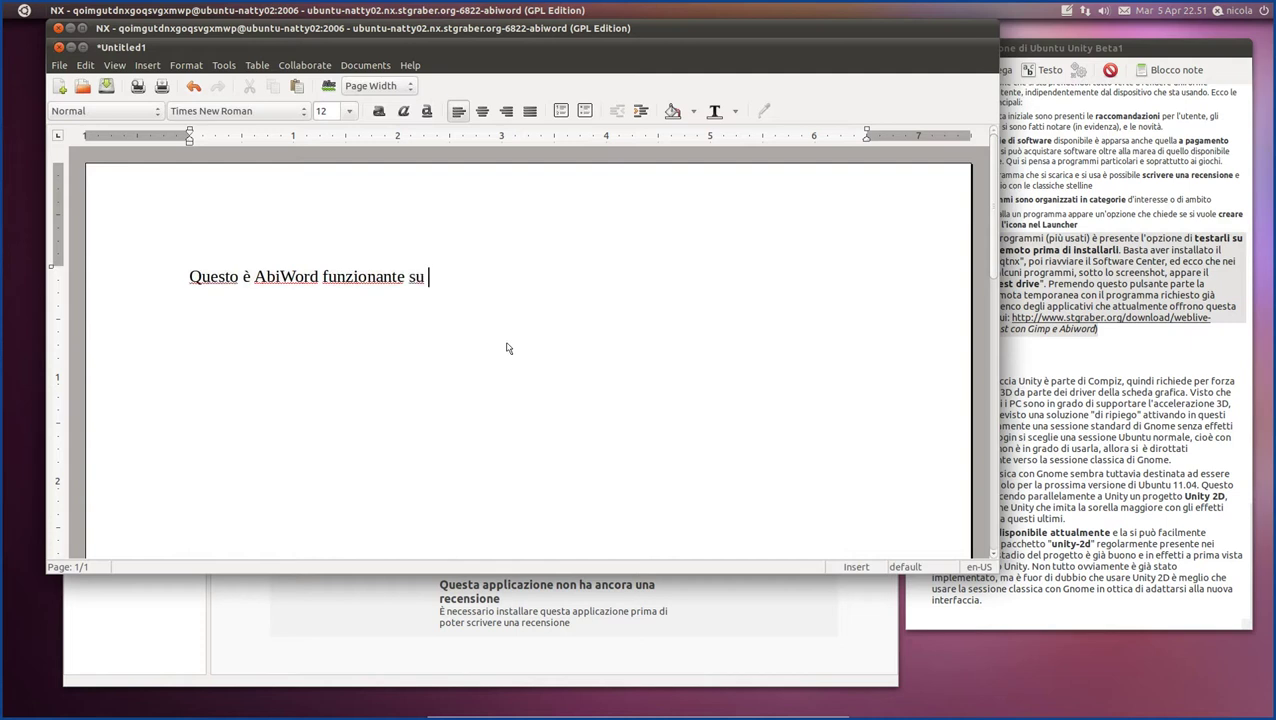
text(un server)
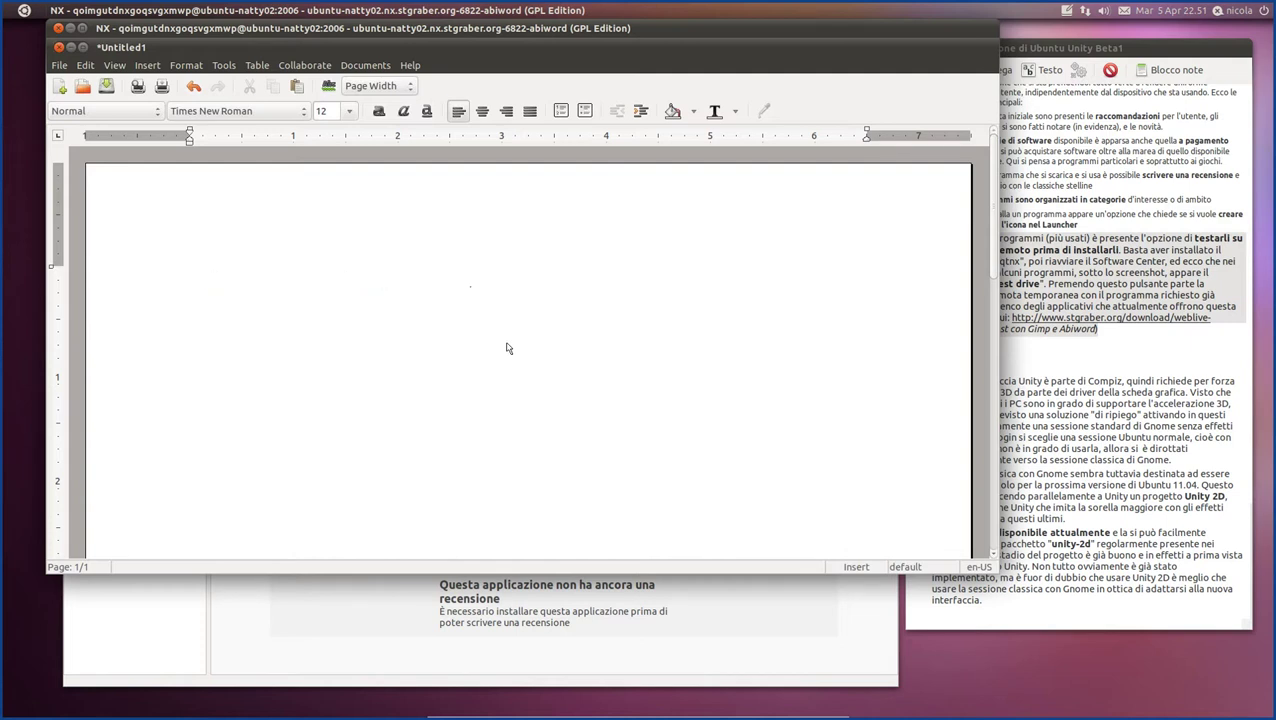
text( remoto che )
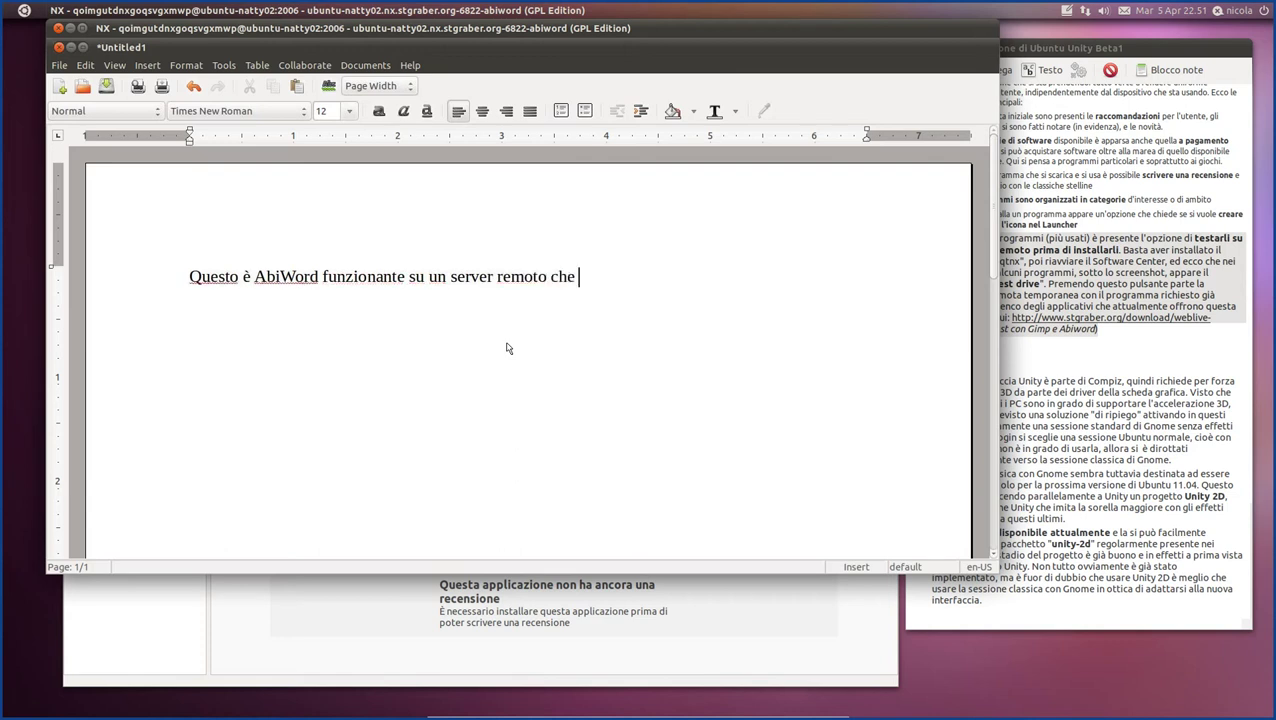
text(mi permette)
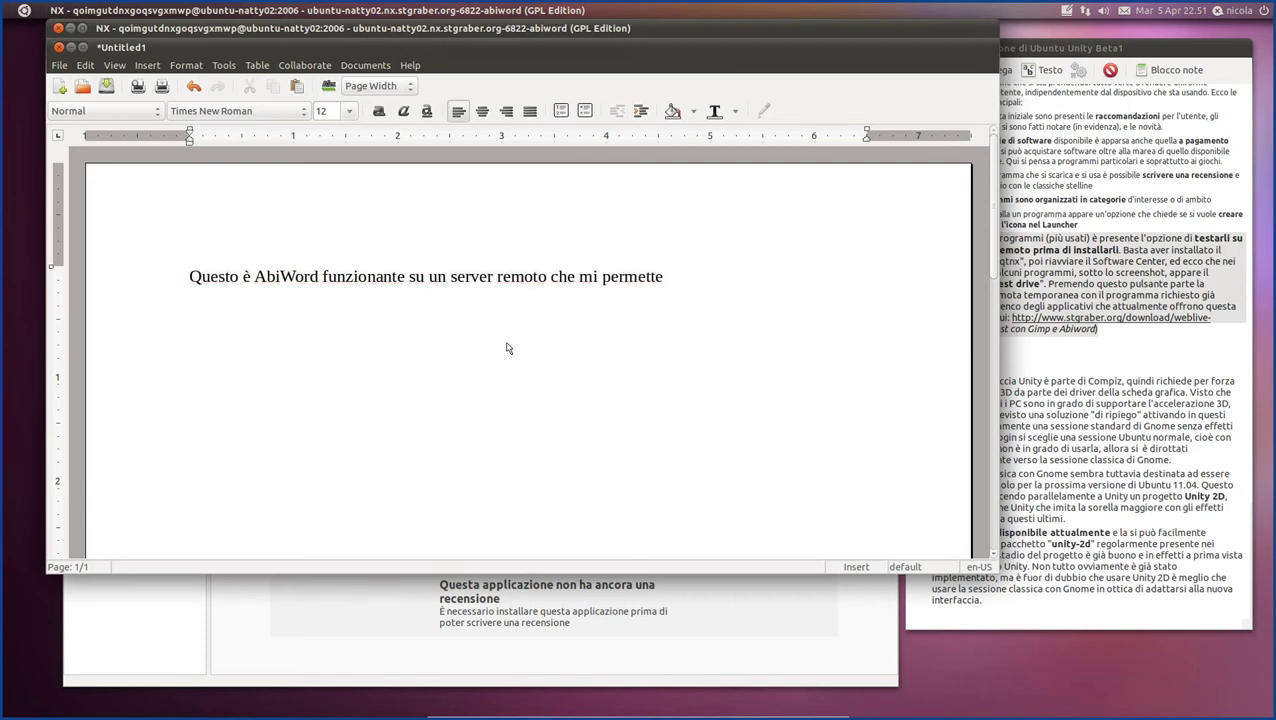
text( di provare e v)
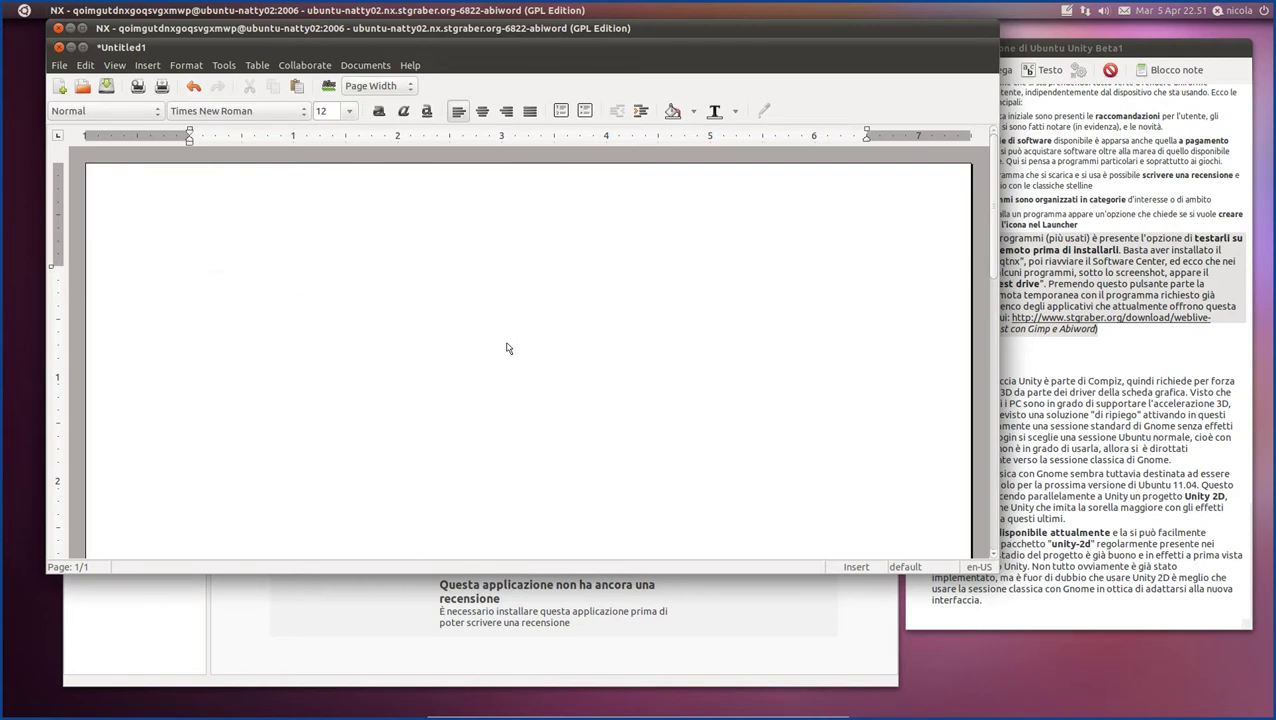
text(alutare un)
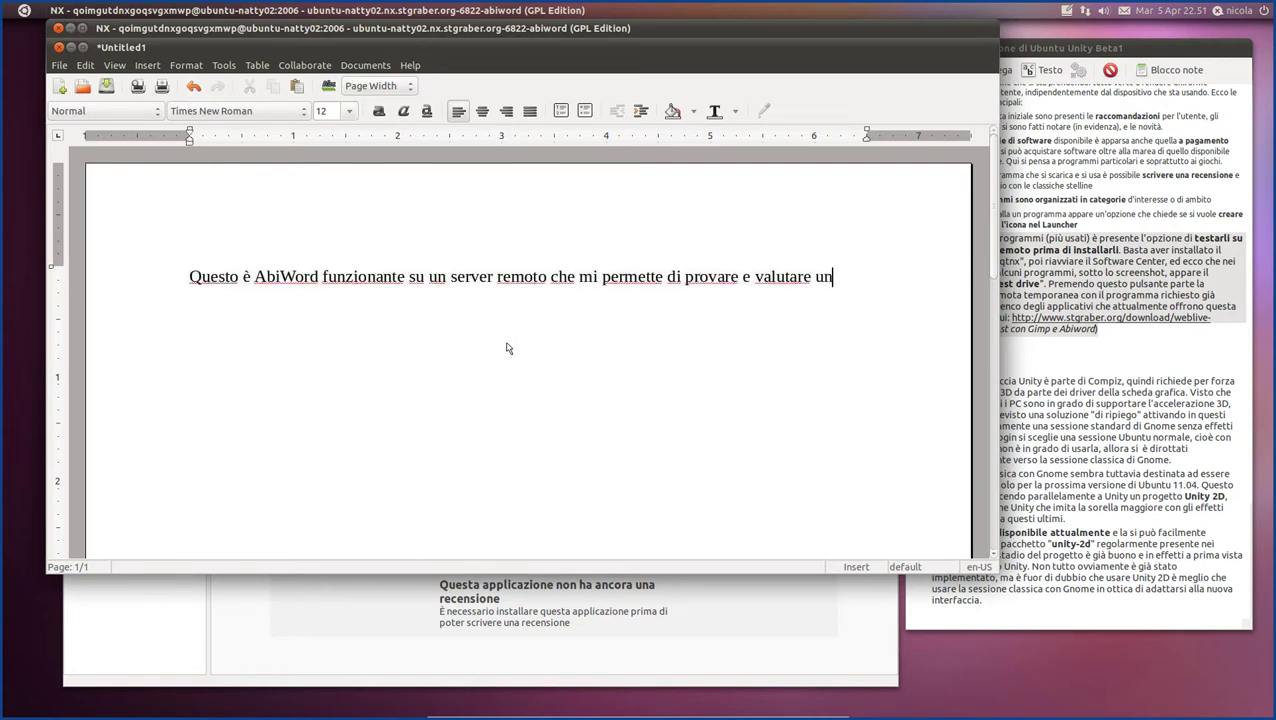
text( applicativo prima)
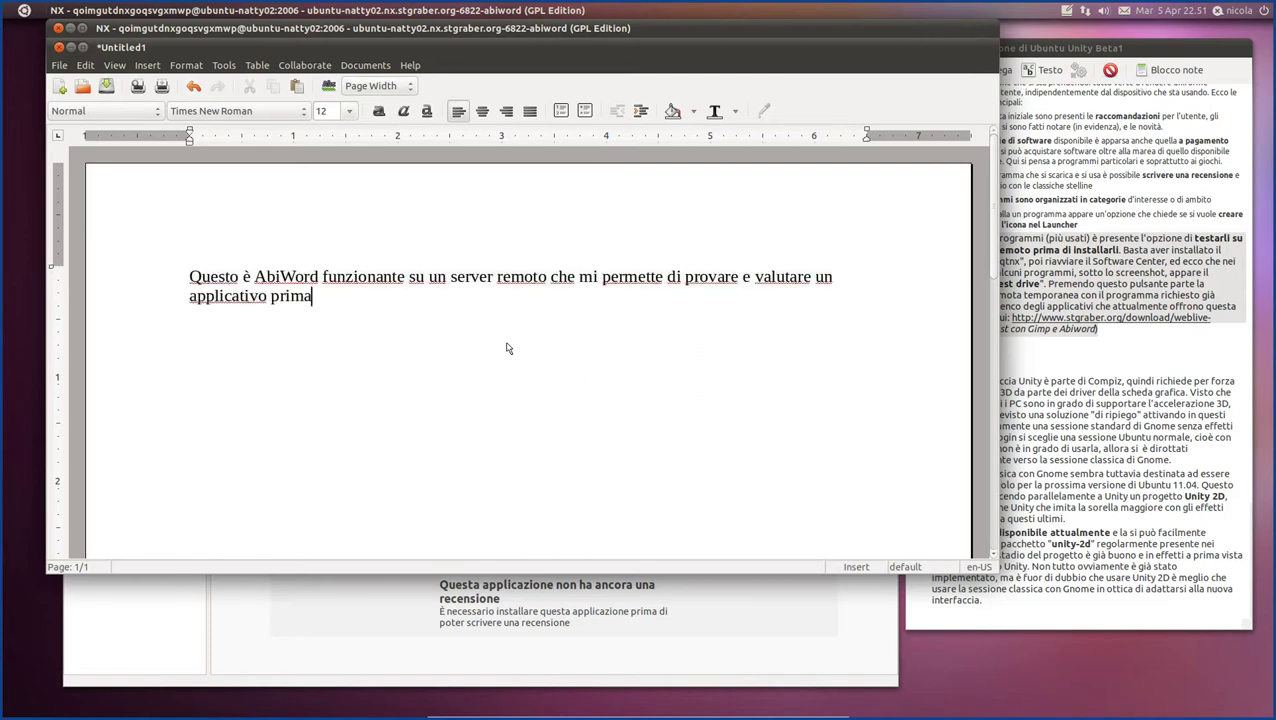
text( di installarlo)
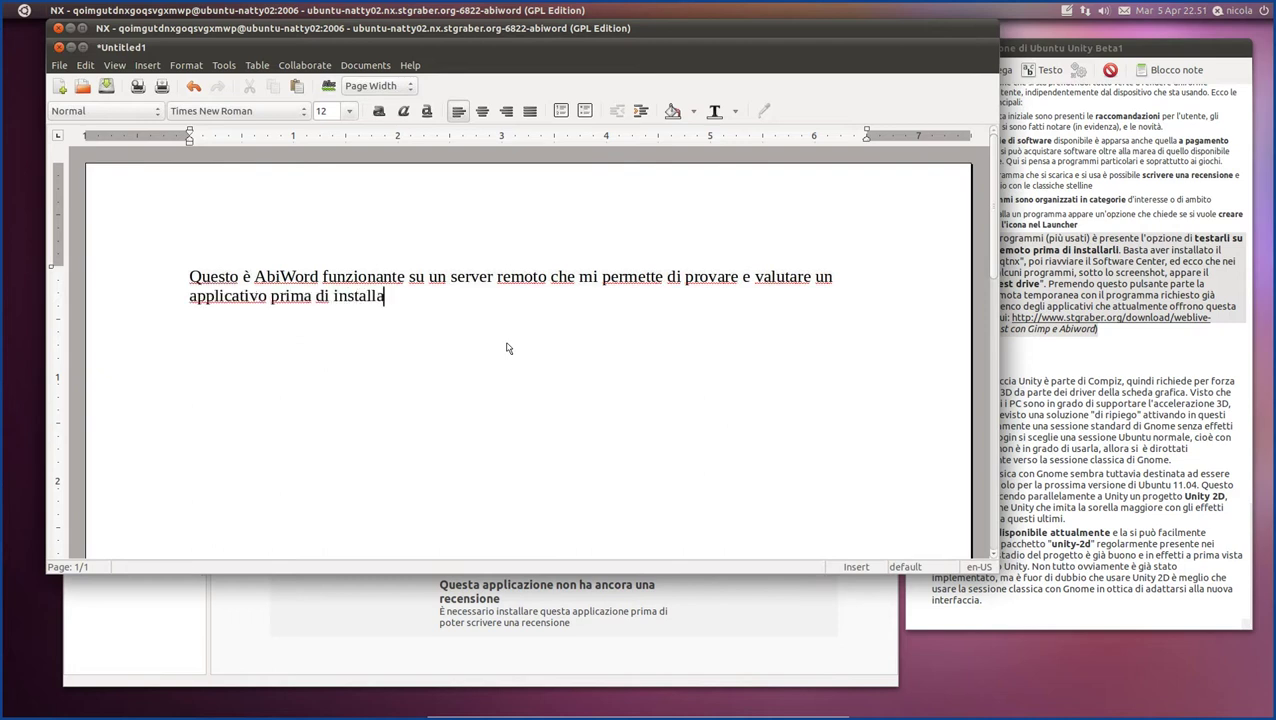
text( sul mip)
key(BackSpace)
text(o PC.)
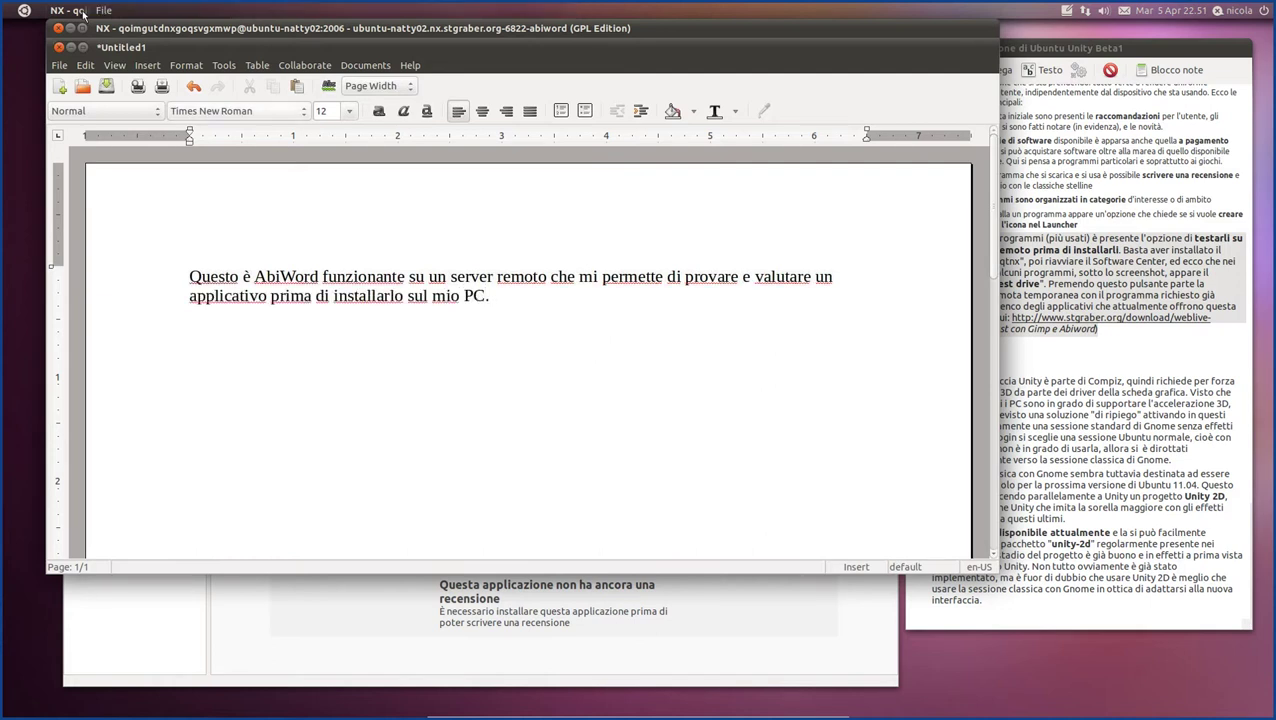
Restore the AbiWord document window from maximized, enlarge it and move it toward the remote desktop's upper-left area.
click(83, 47)
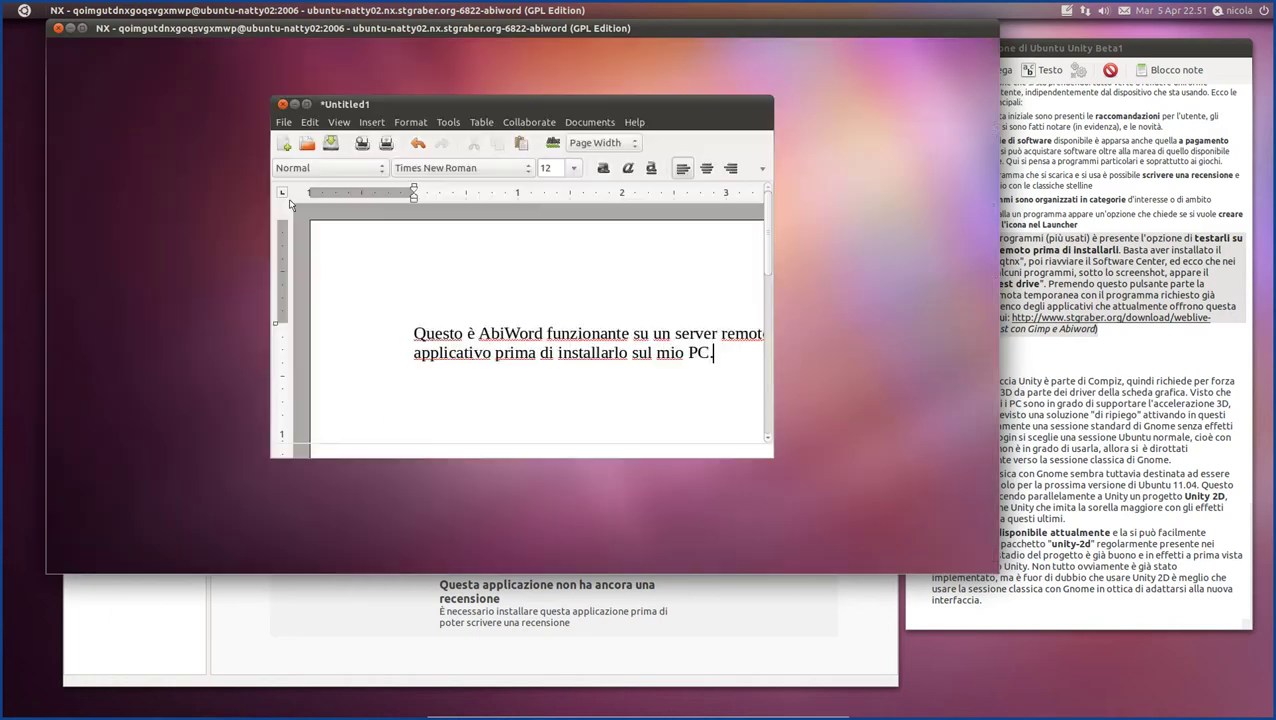
drag(773, 459, 890, 539)
drag(575, 112, 455, 65)
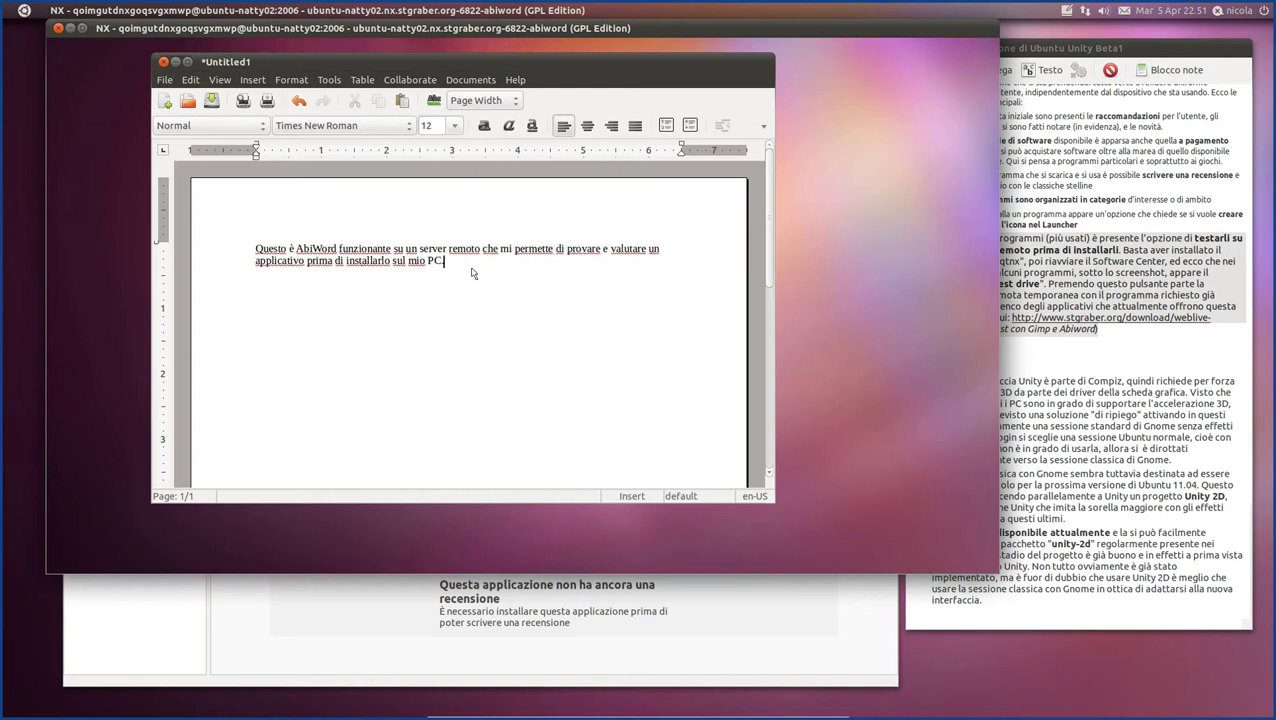
triple_click(252, 248)
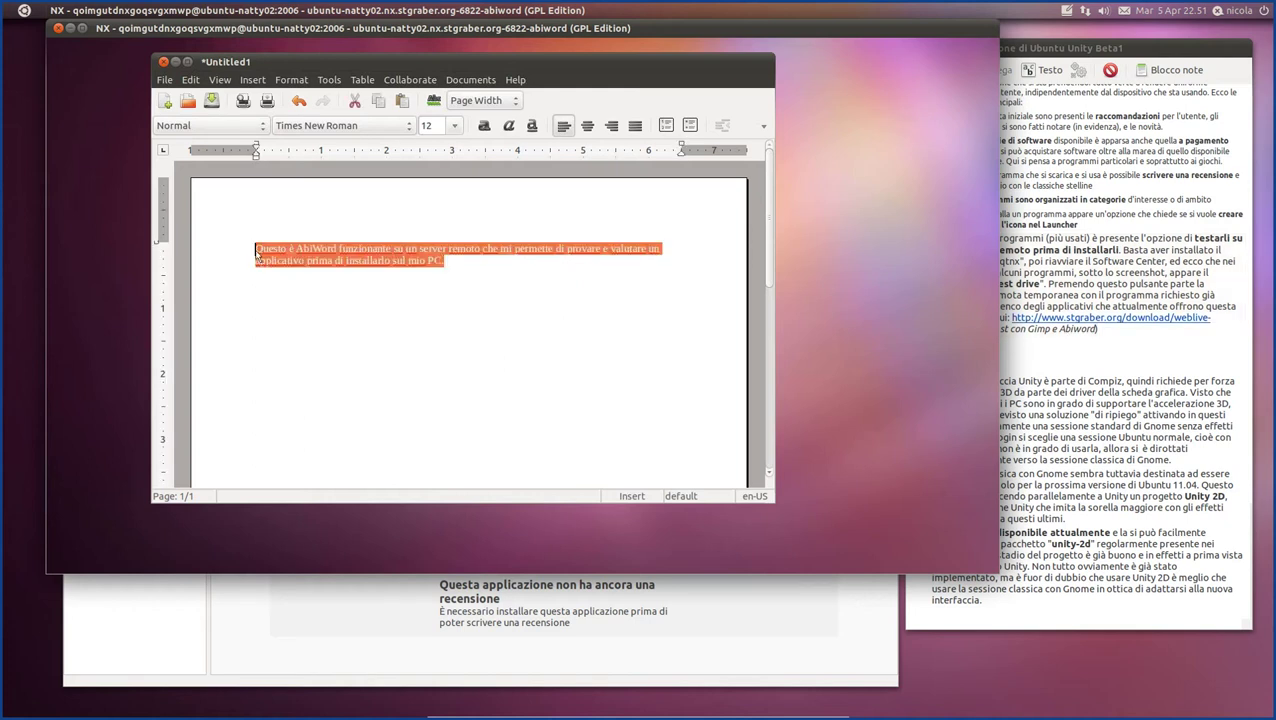
click(277, 258)
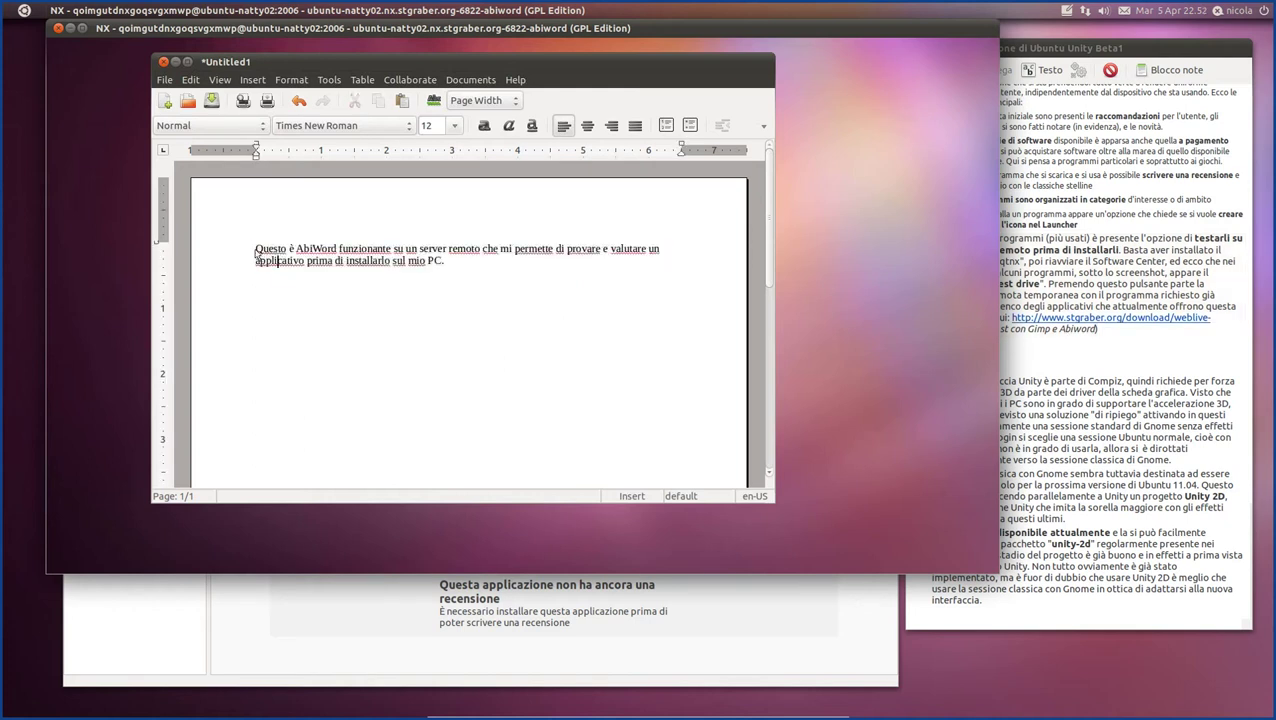
Place the cursor in the first word of the AbiWord text and shift the remote session window slightly down the desktop.
triple_click(255, 252)
click(283, 250)
mouse_move(438, 33)
mouse_down()
mouse_move(455, 66)
mouse_move(432, 49)
mouse_up()
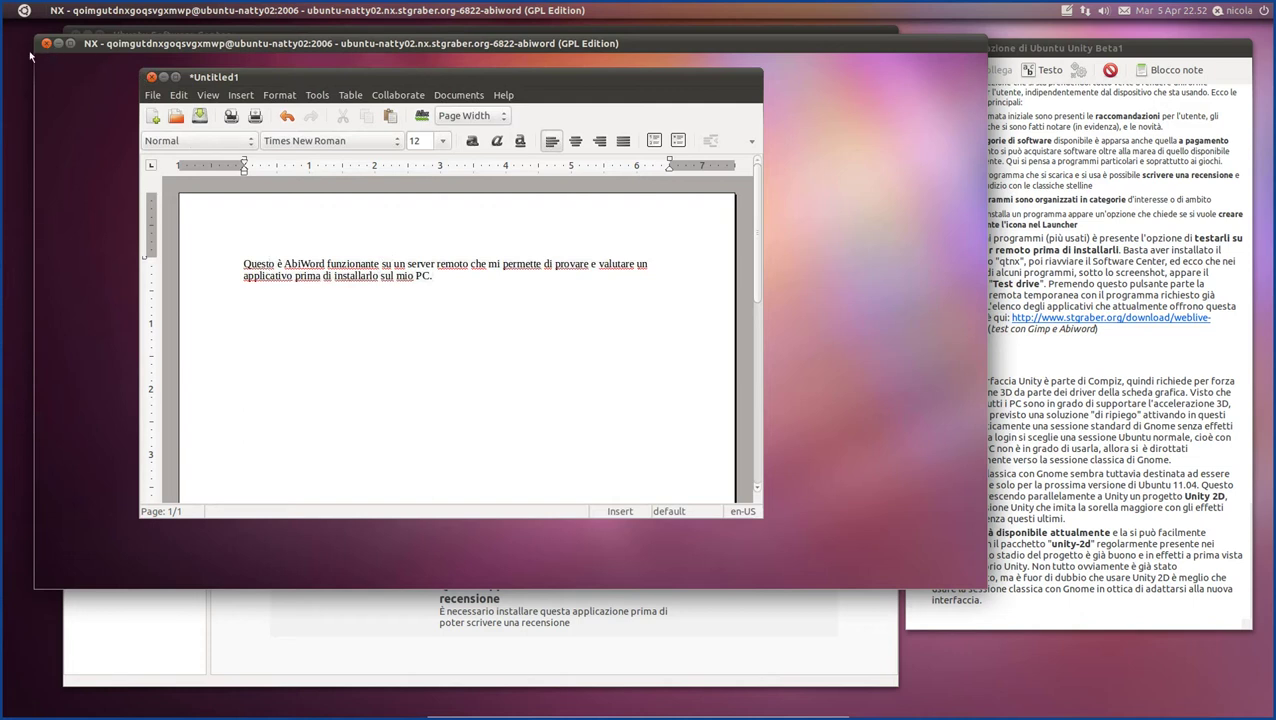
Check the Dash and Launcher over the remote session, and close the AbiWord session with confirmation.
key(super)
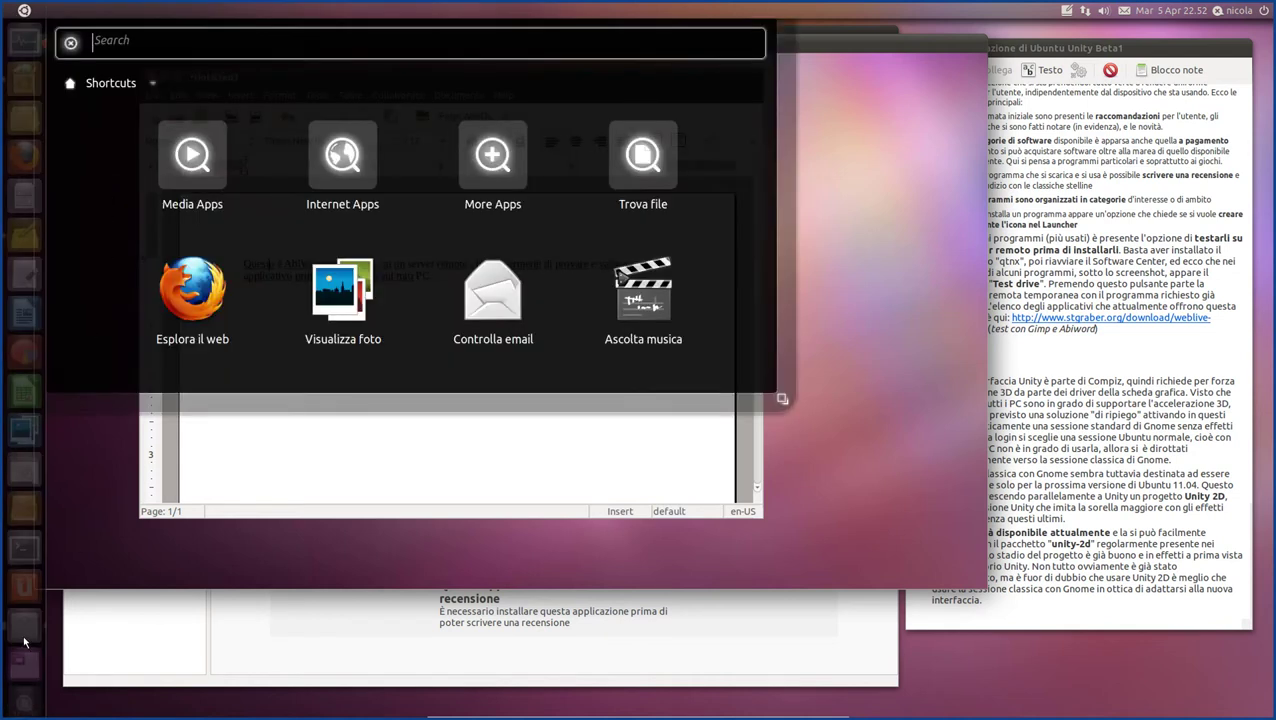
key(Escape)
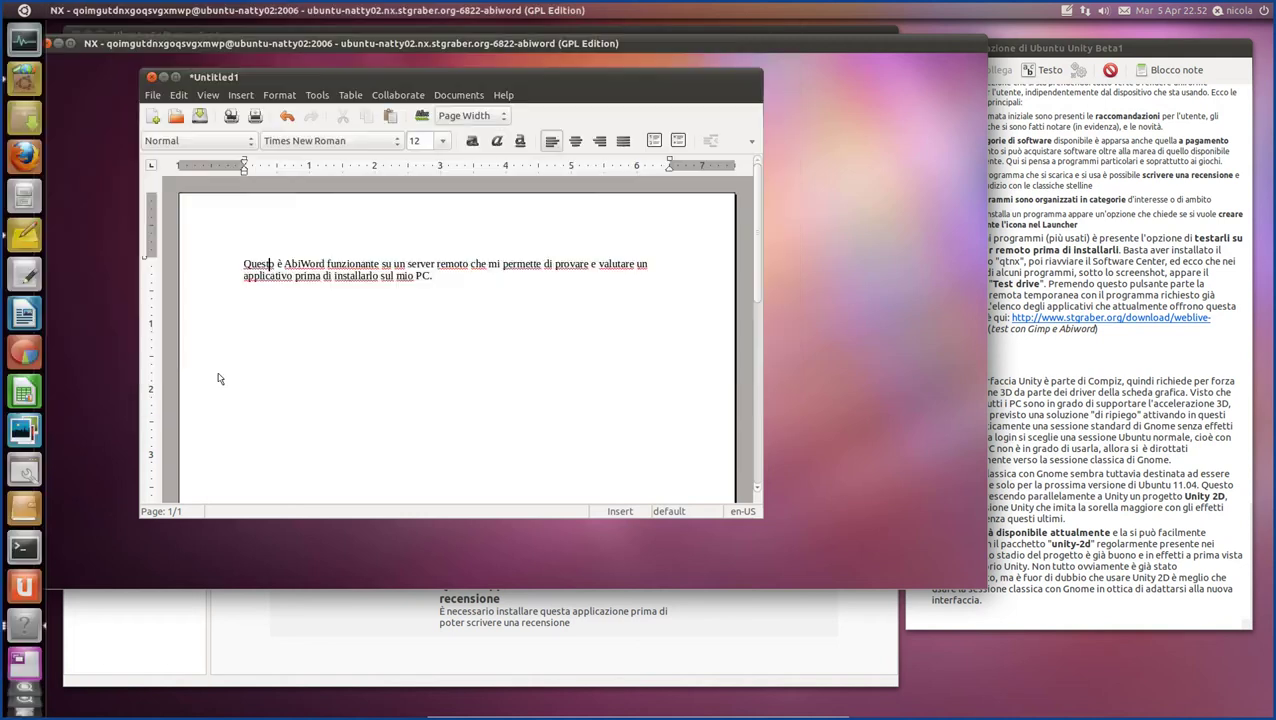
key(super)
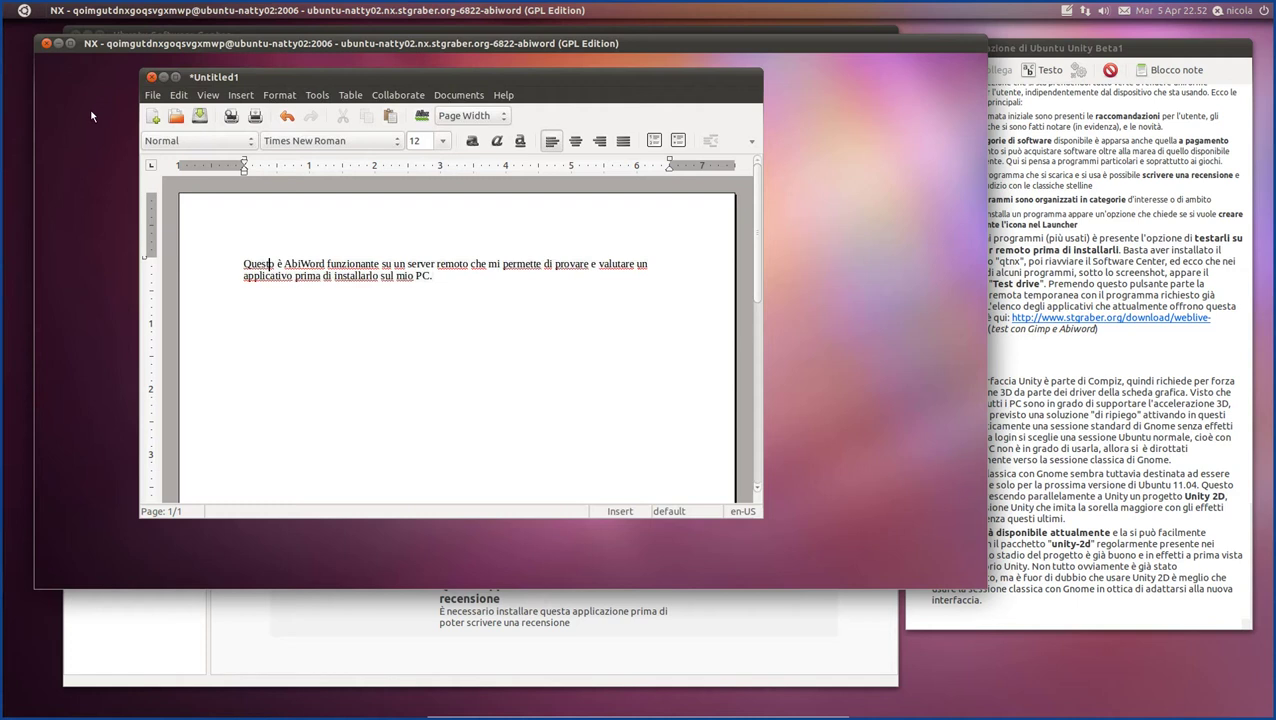
click(47, 46)
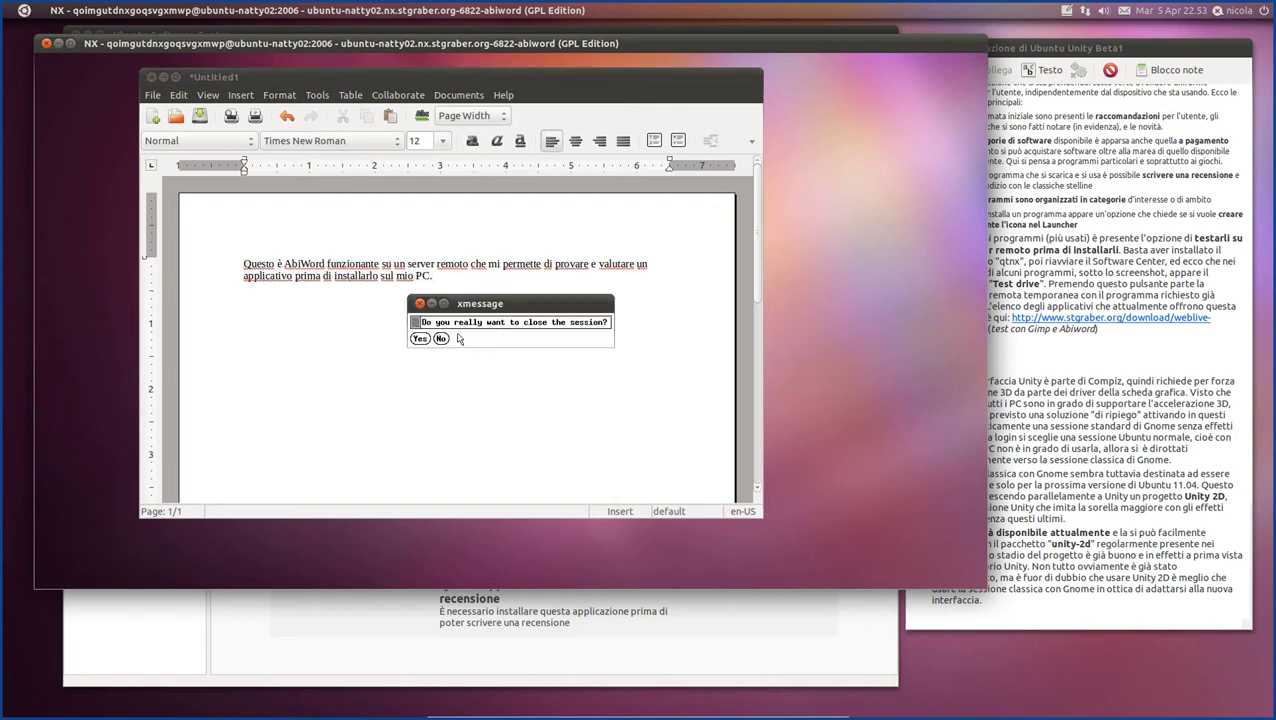
click(419, 338)
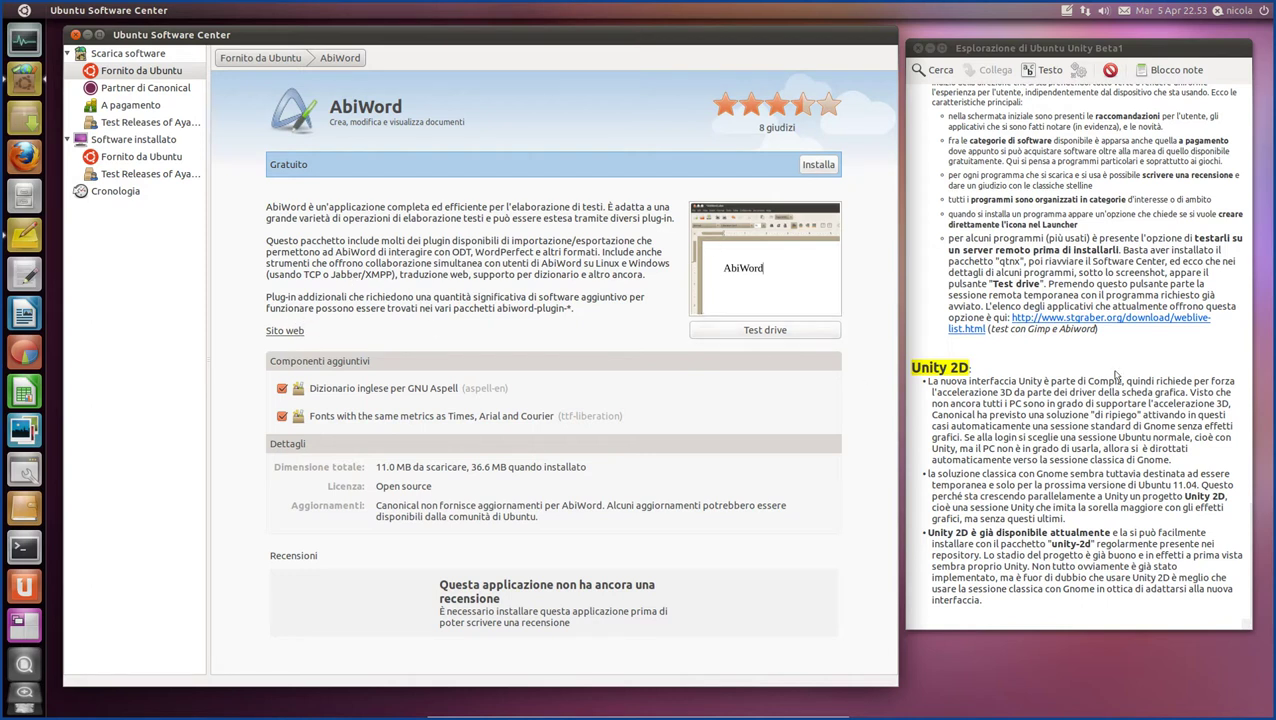
Highlight the remote-test paragraph and "qtnx" in the Tomboy note, look up qtnx in the Software Center, and return to its main page.
drag(1118, 333, 918, 237)
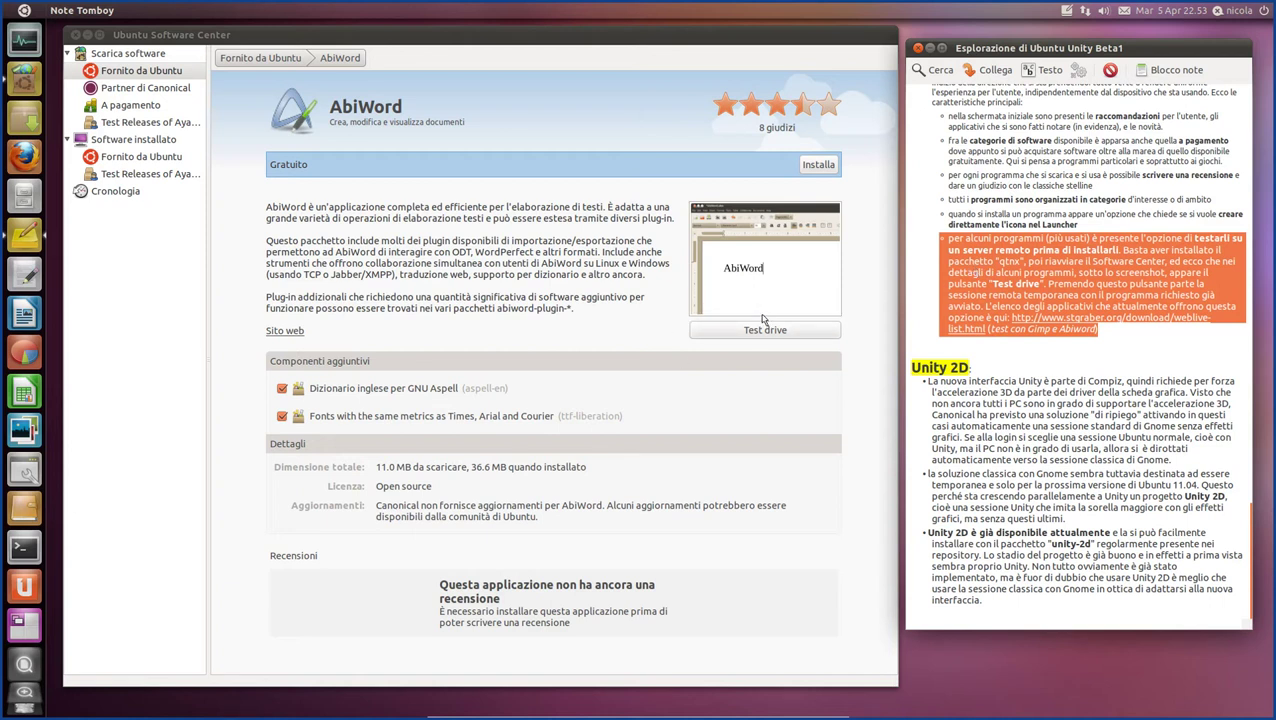
double_click(1006, 262)
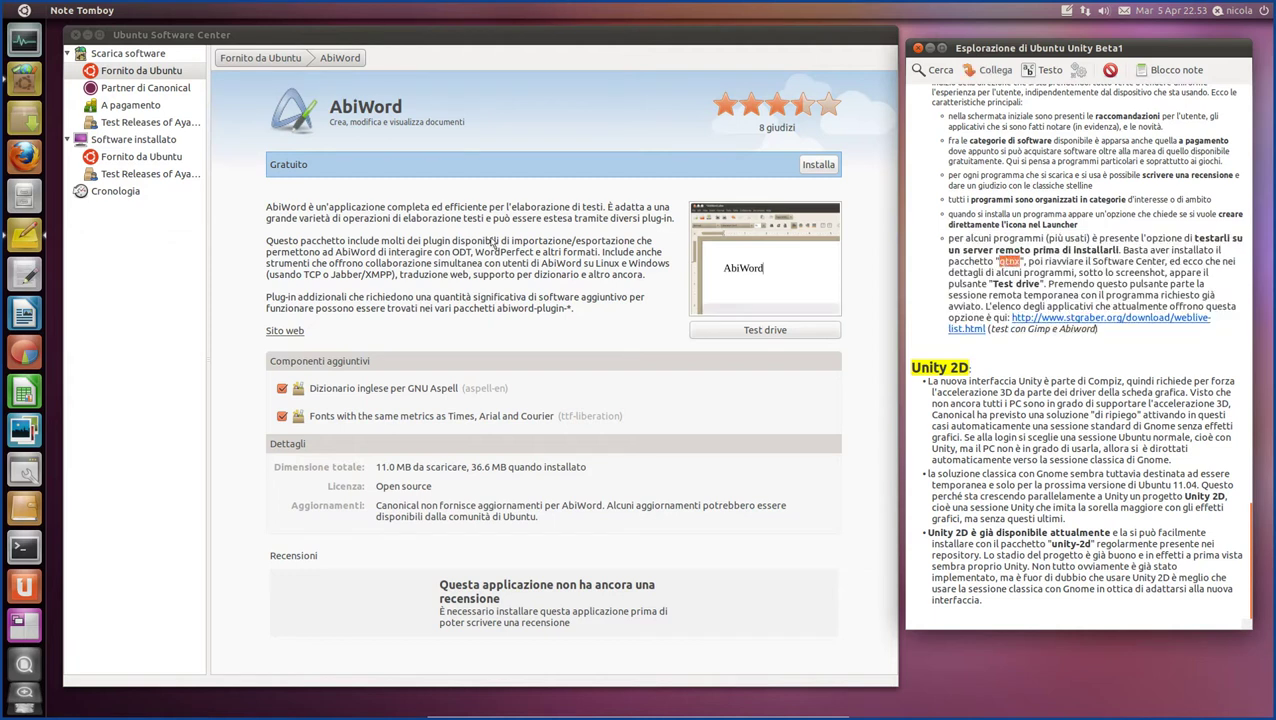
click(259, 58)
click(103, 58)
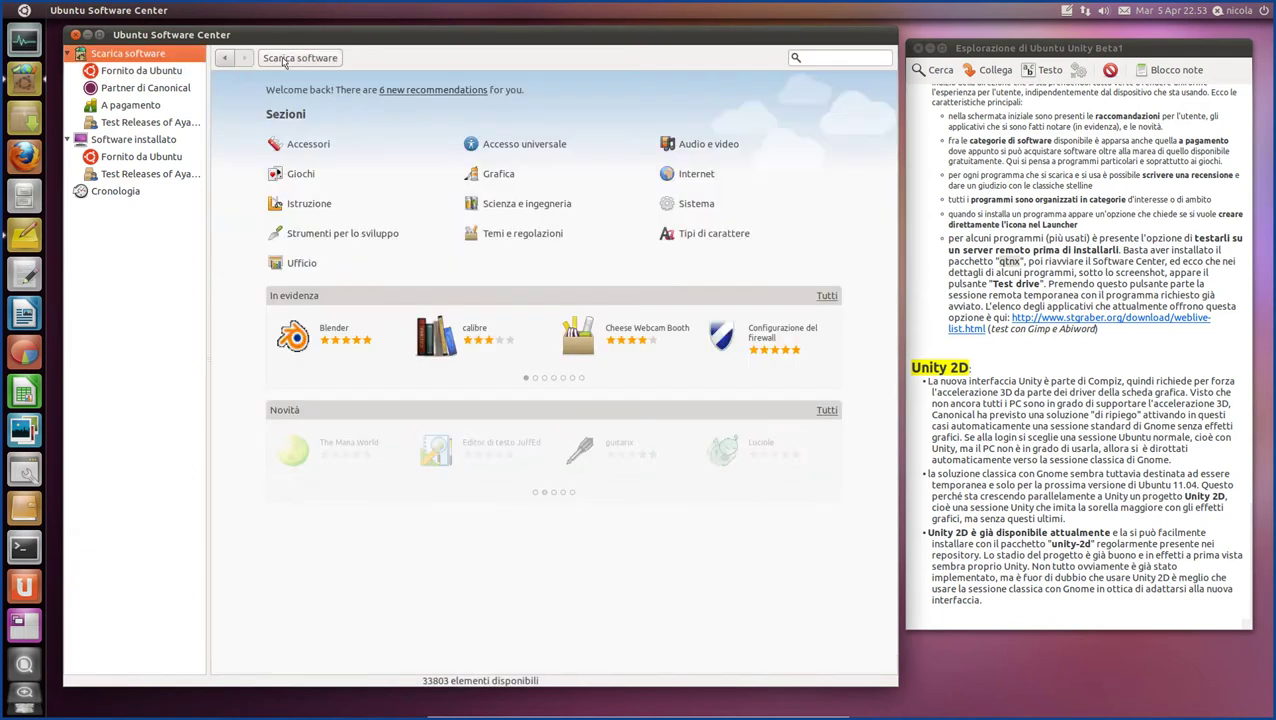
click(848, 59)
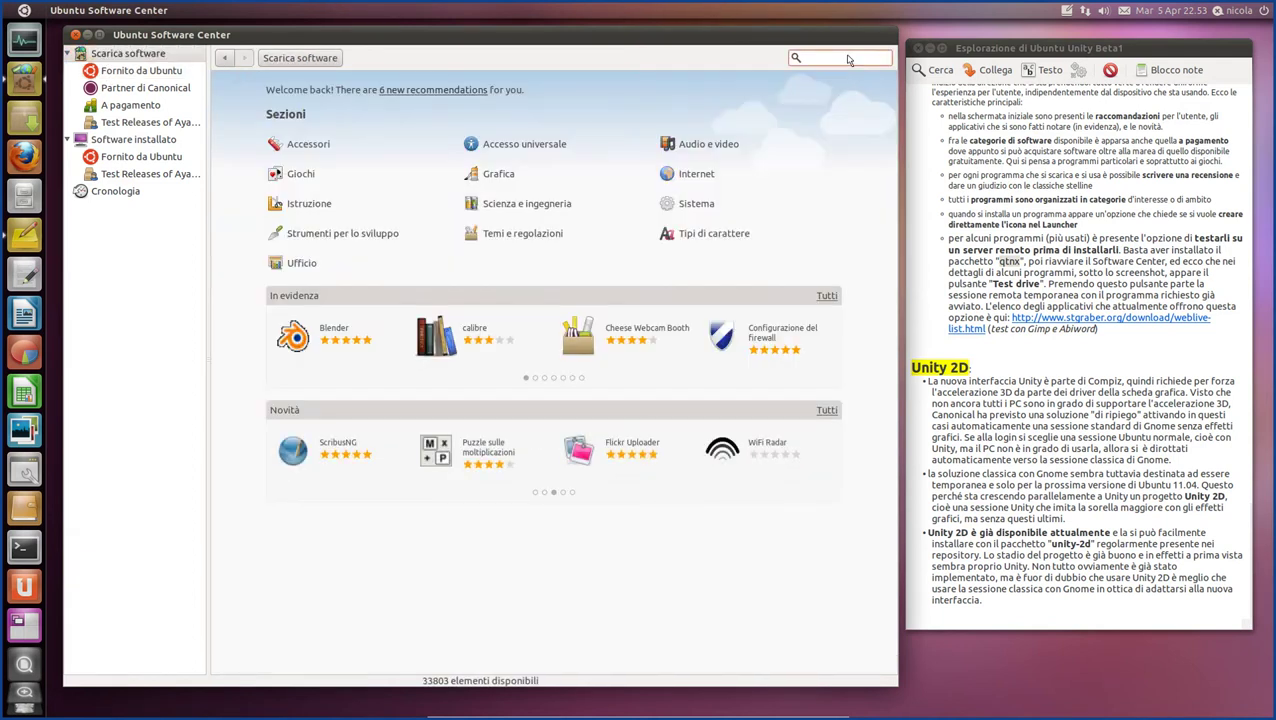
text(qtnx)
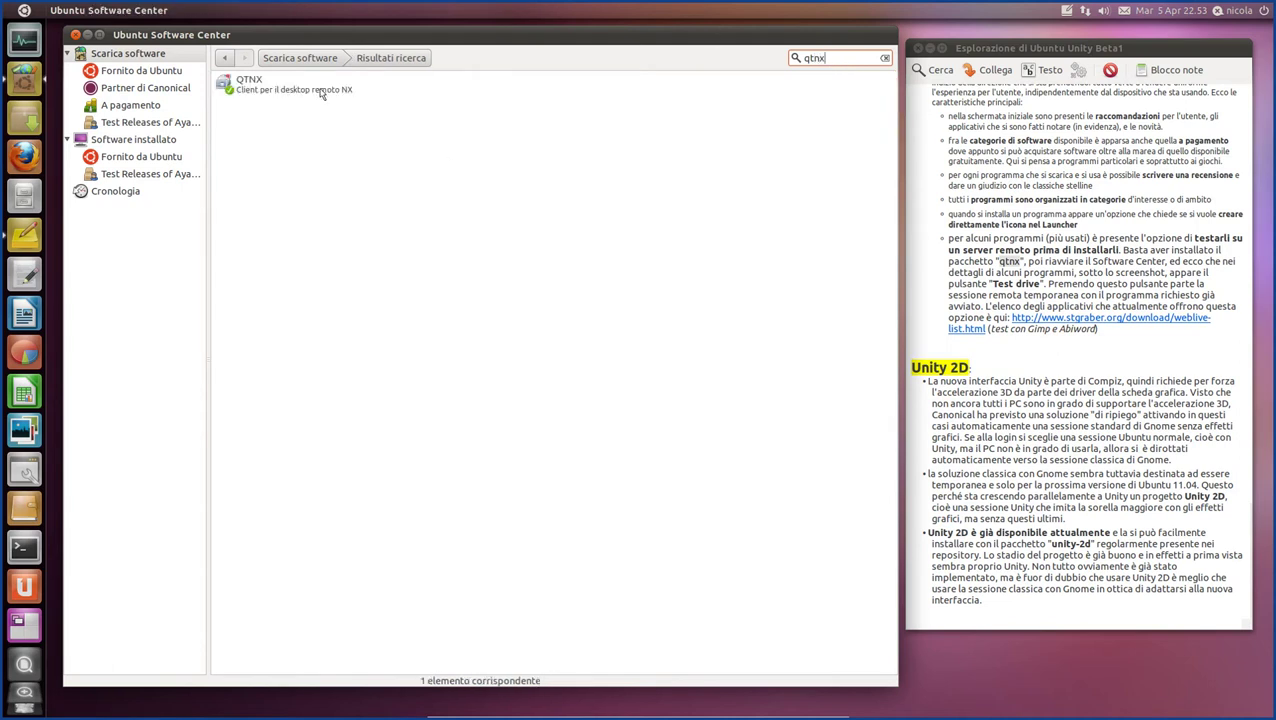
click(315, 89)
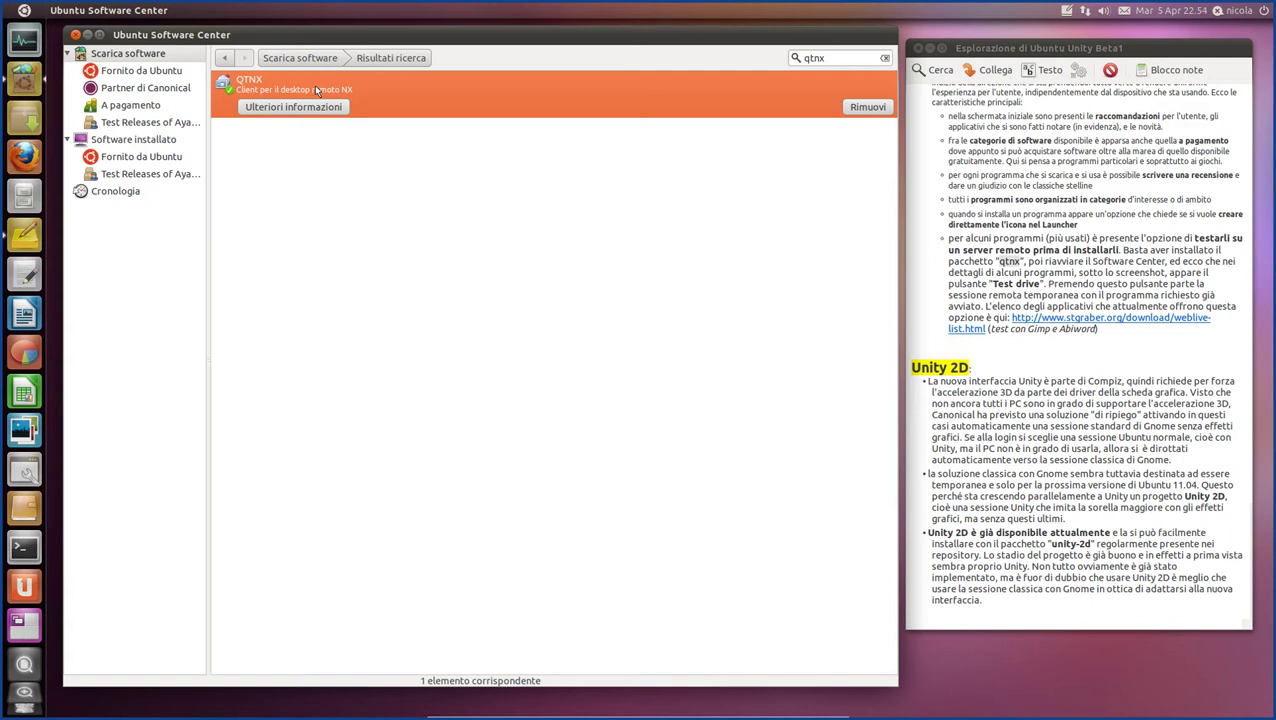
click(152, 56)
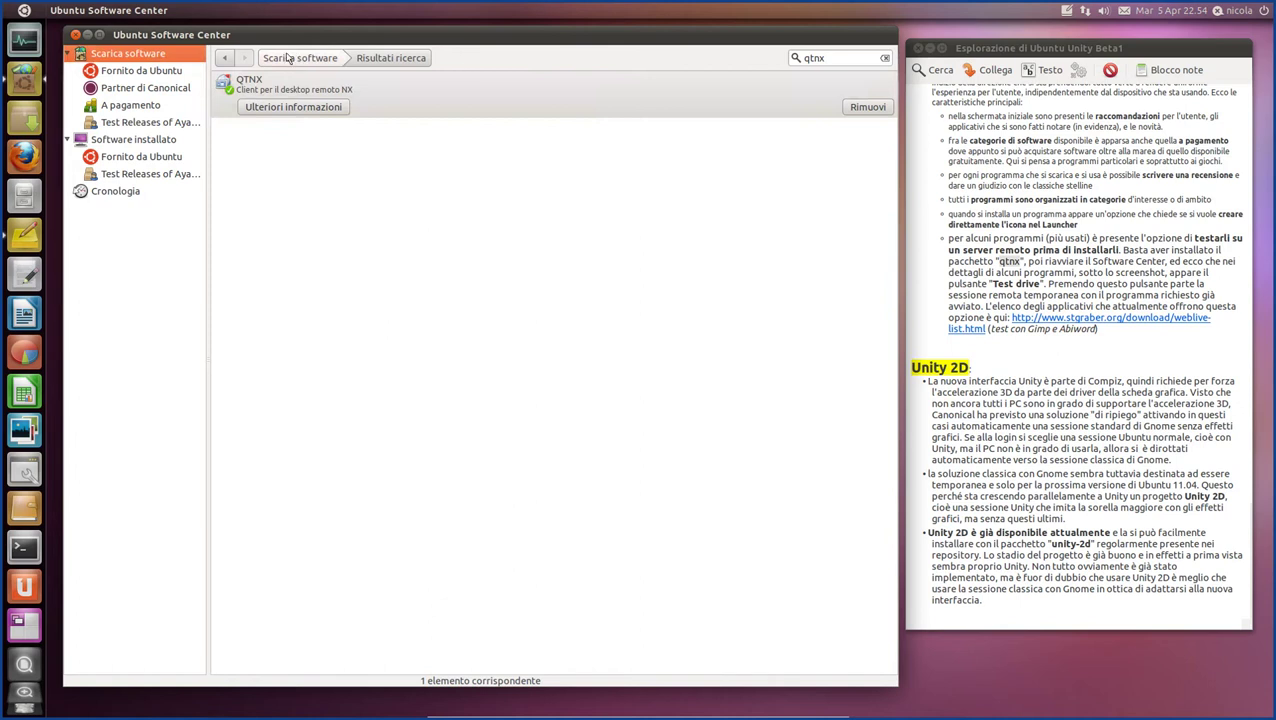
click(325, 60)
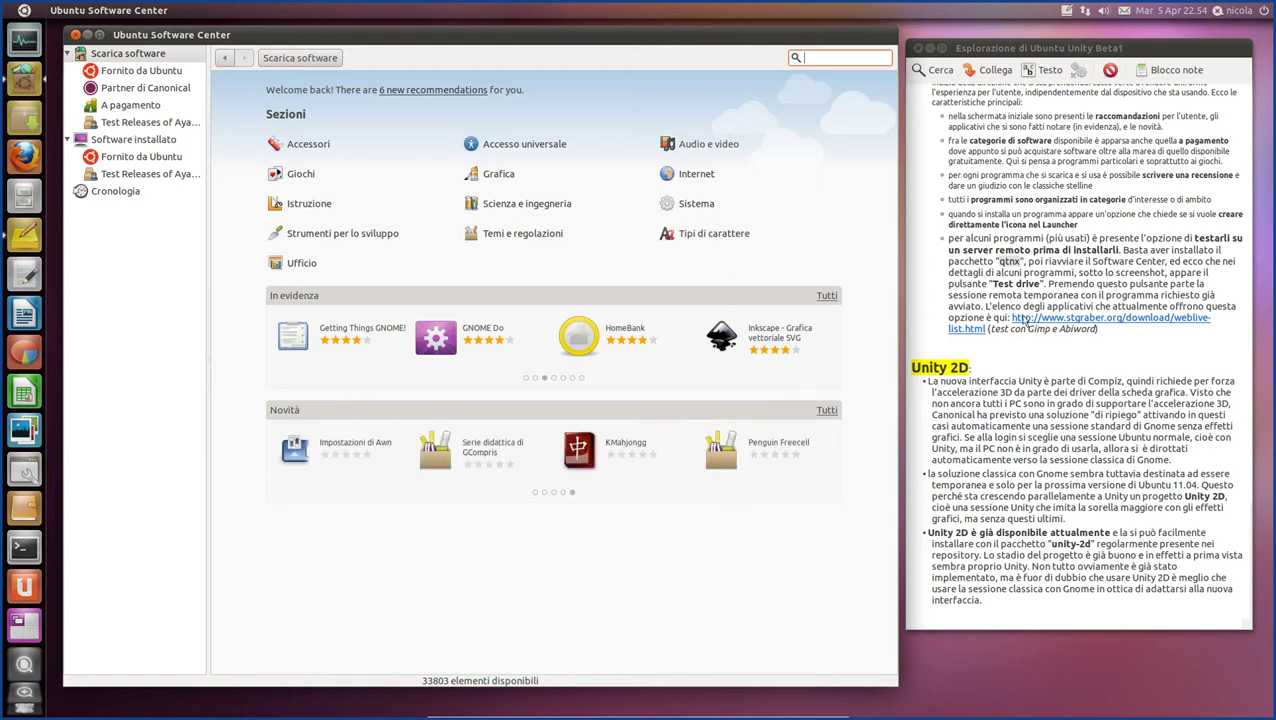
Highlight the sentence with the weblive-list link in the Tomboy note, and clear the selection.
click(1005, 320)
drag(1006, 319, 1222, 341)
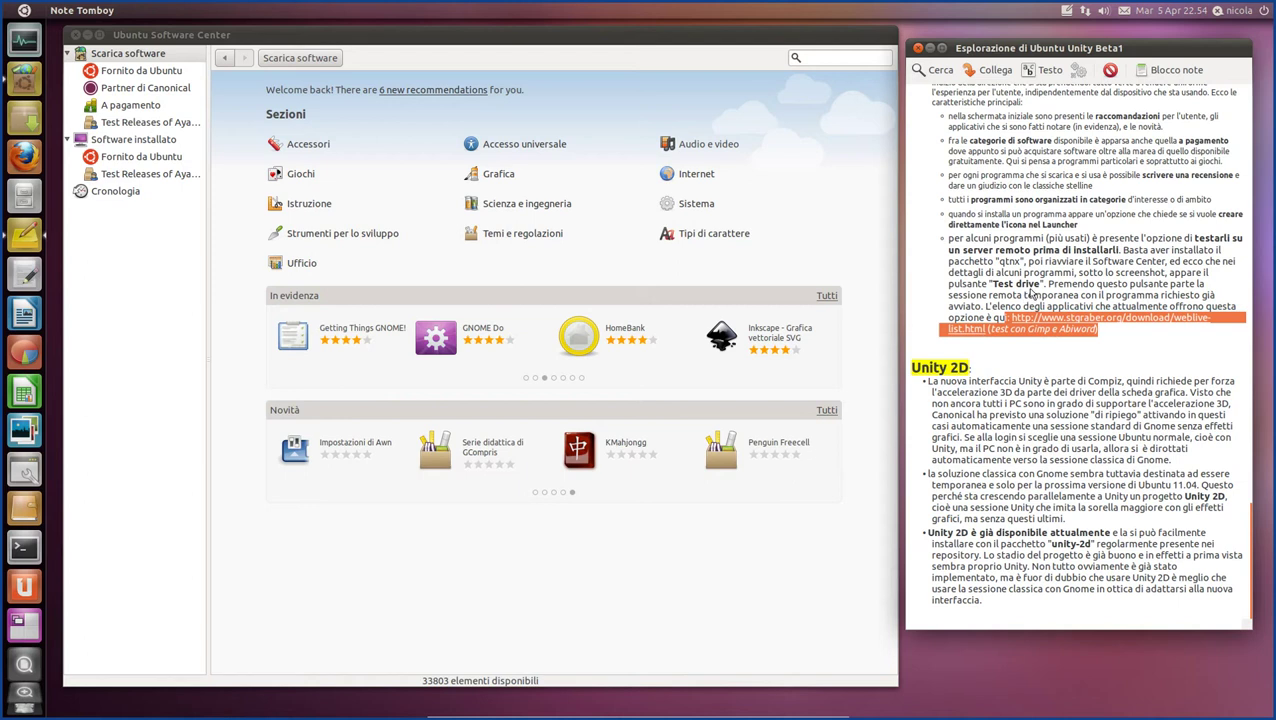
click(1030, 295)
drag(945, 307, 1150, 346)
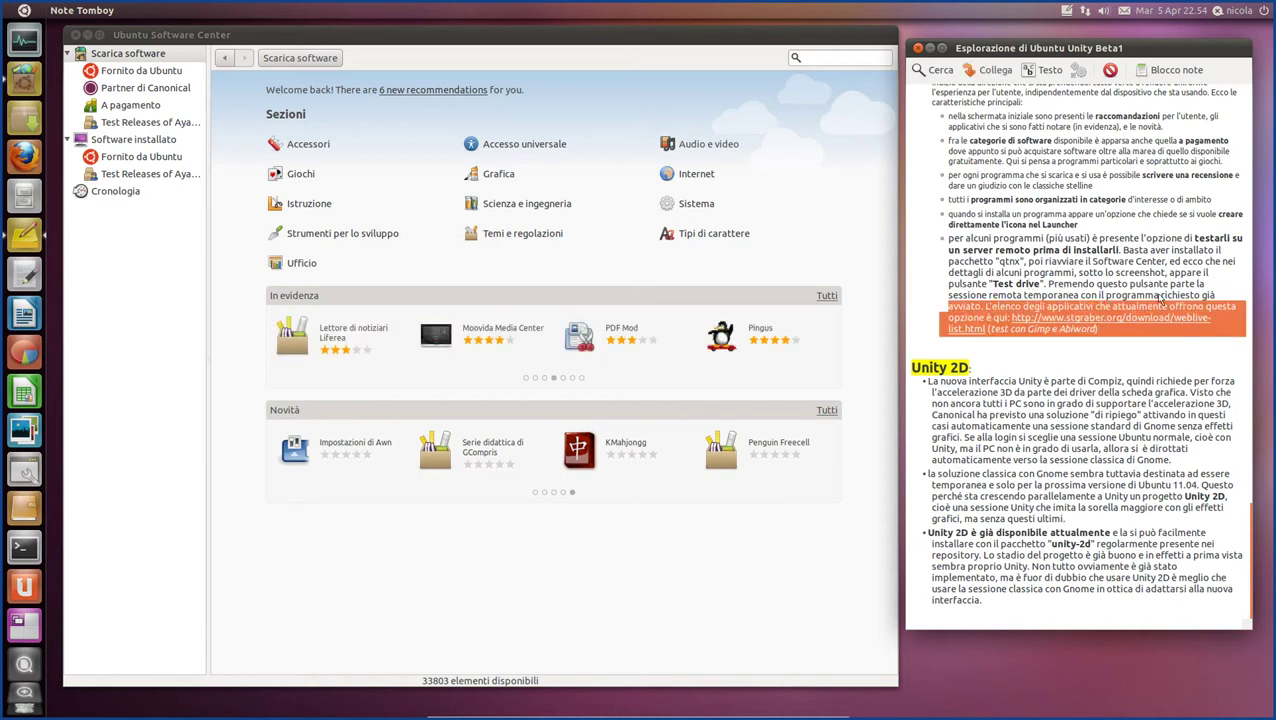
click(1158, 290)
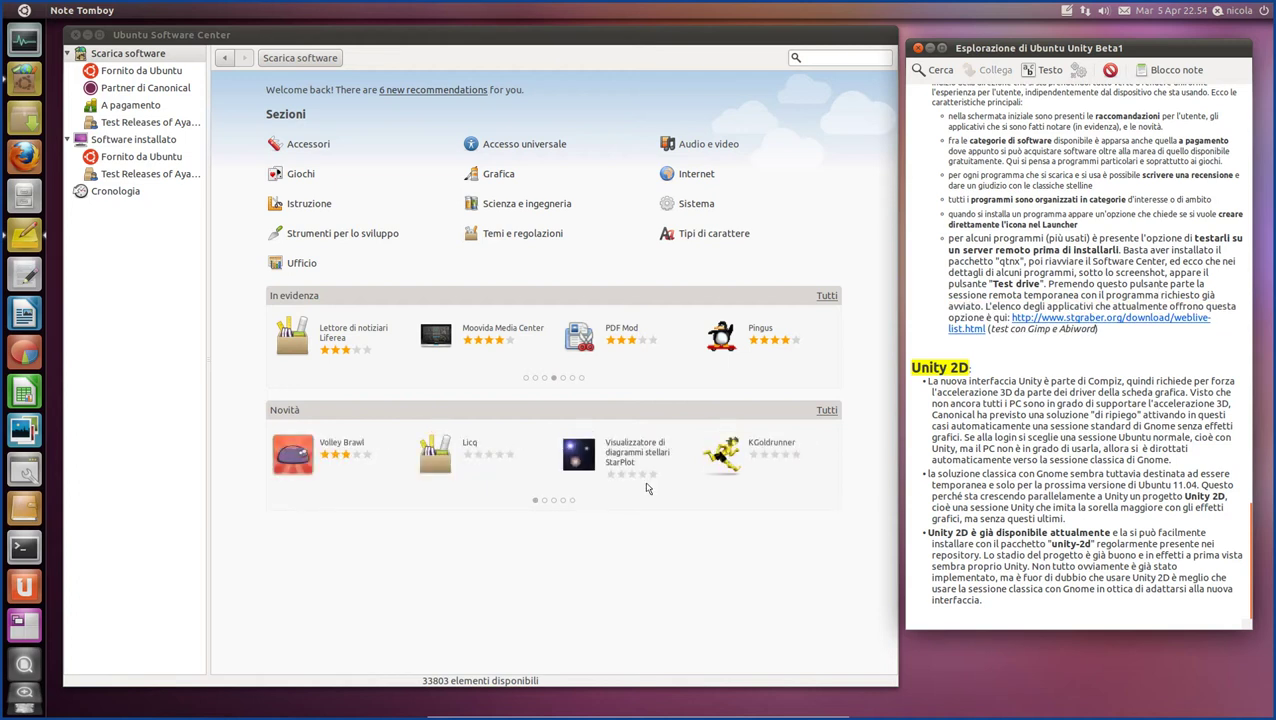
Browse the Sistema category's package list in the Software Center and return to the Scarica software page.
click(710, 205)
click(710, 205)
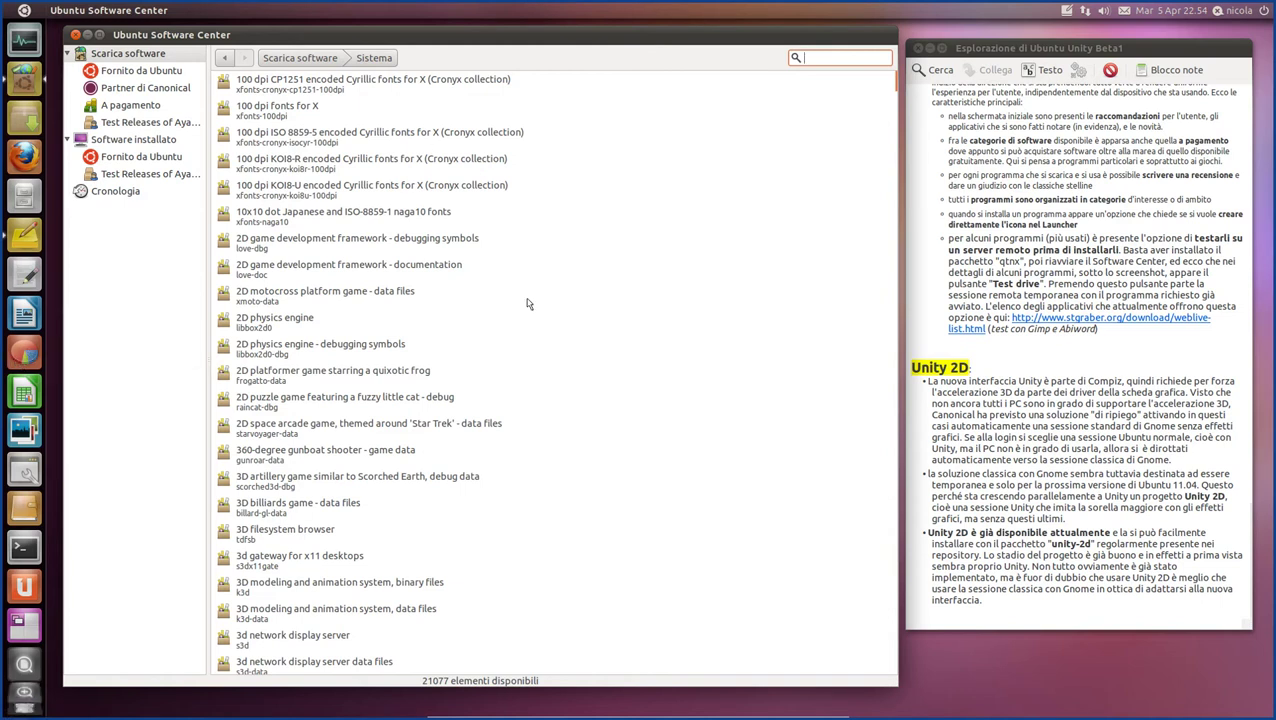
click(801, 57)
scroll(342, 410, down, 7)
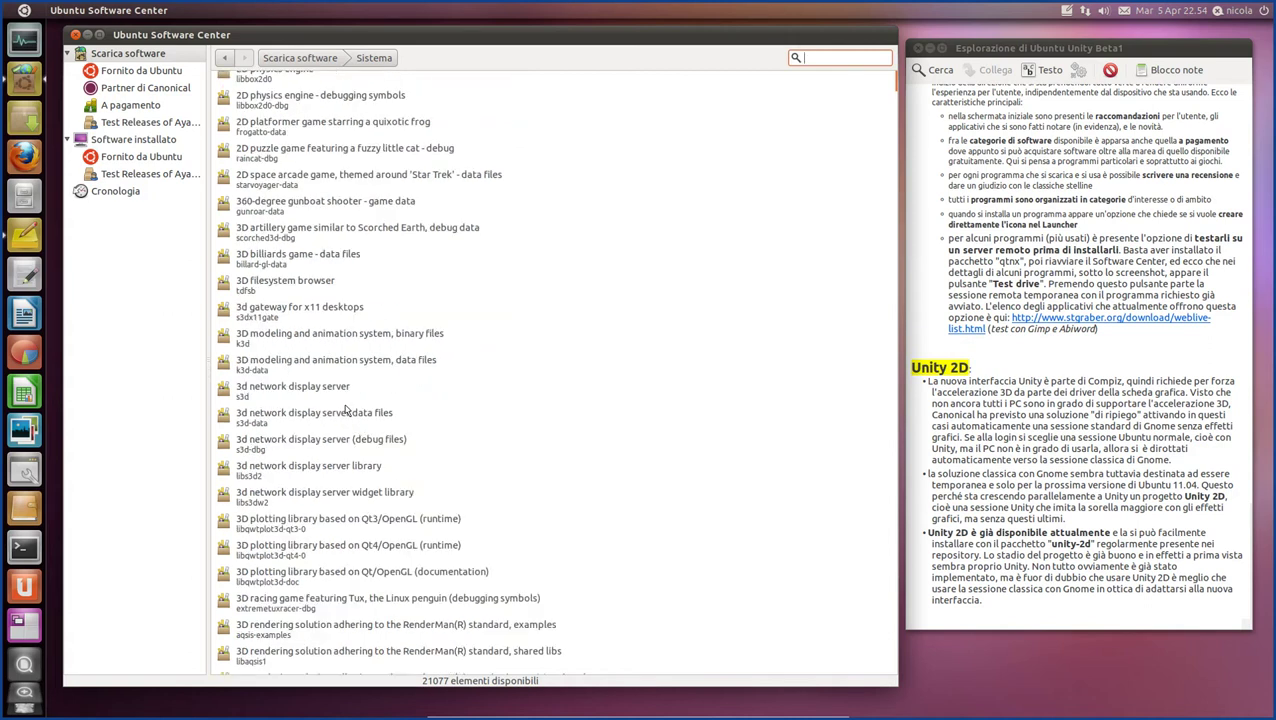
scroll(346, 408, down, 3)
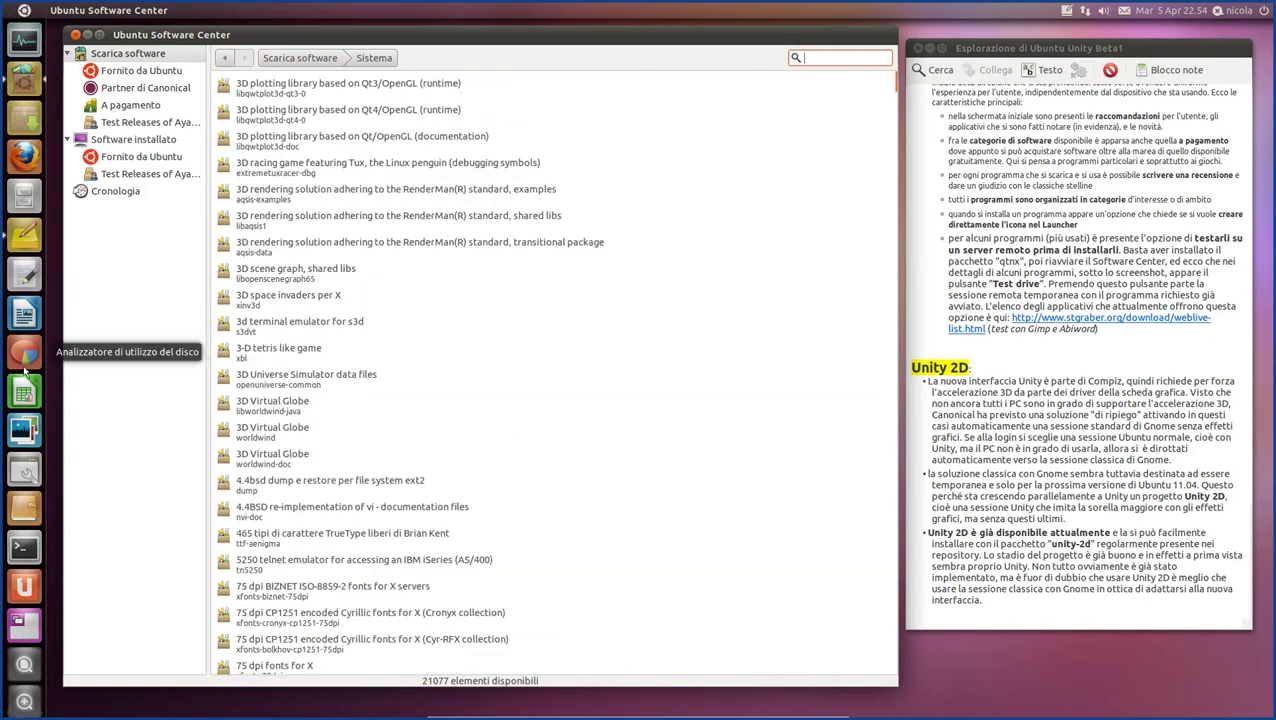
scroll(545, 160, up, 10)
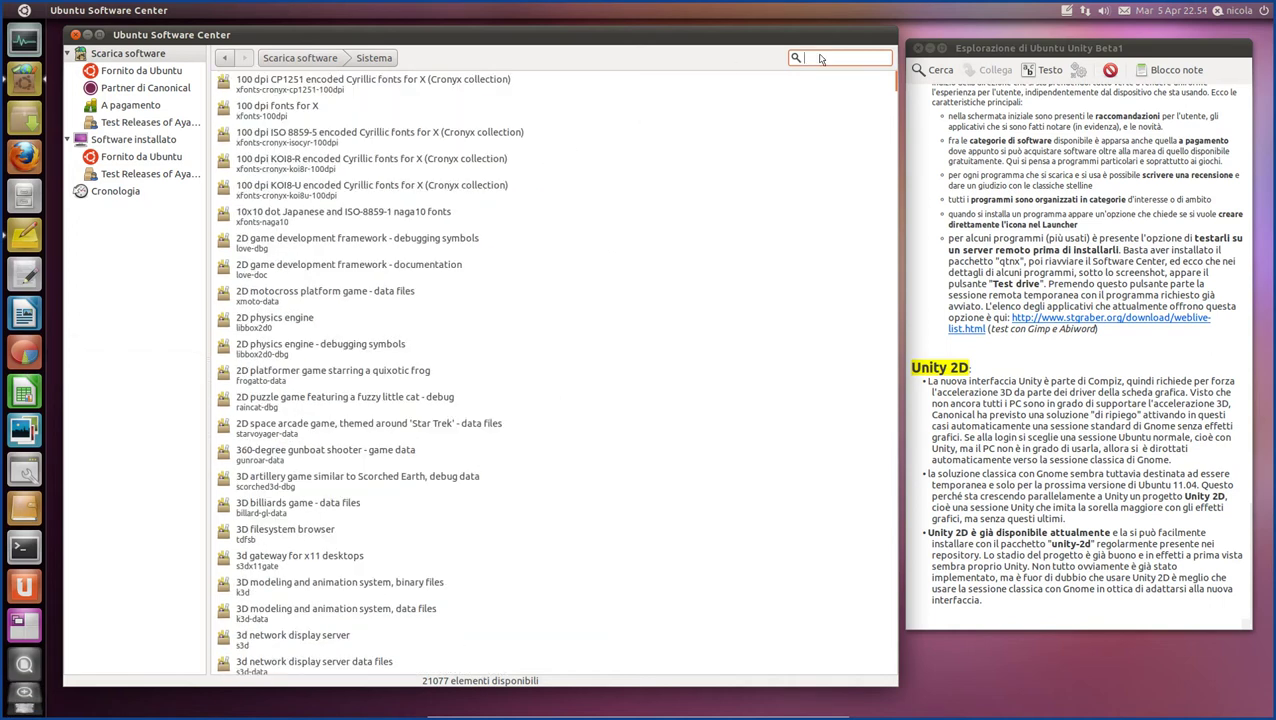
click(333, 60)
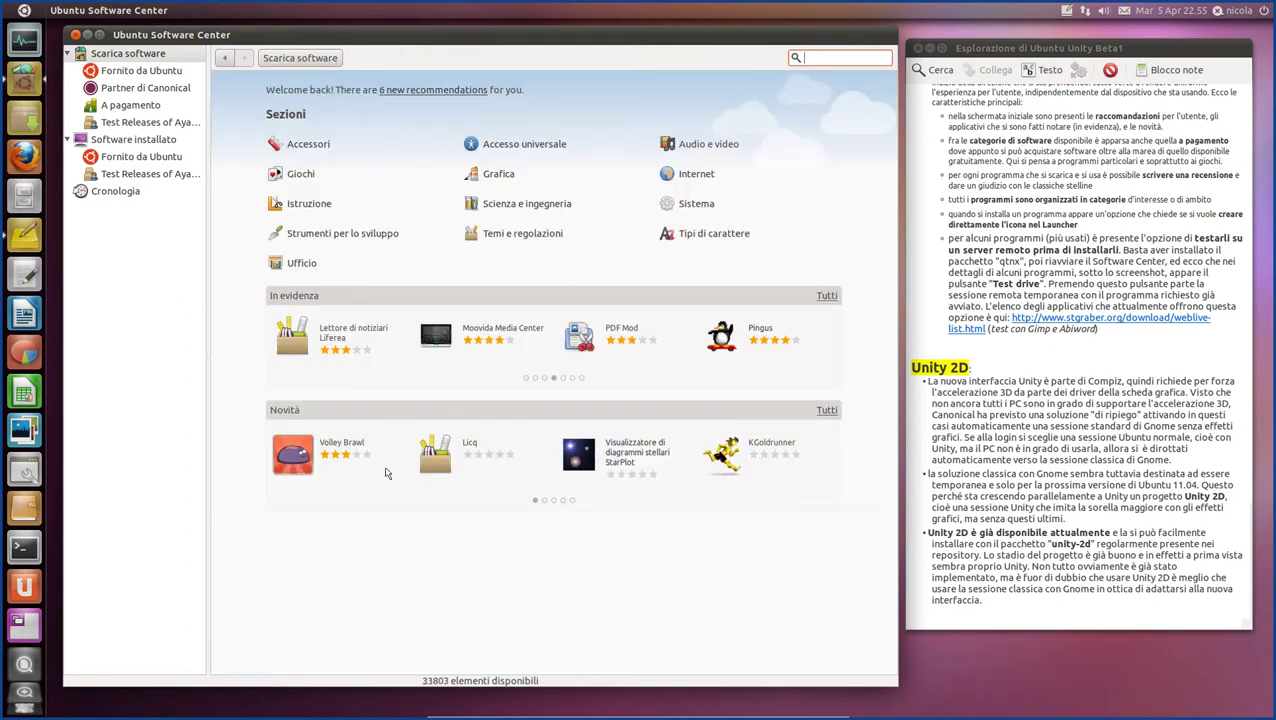
Test drive the installed Analizzatore di utilizzo del disco using "Ubuntu 11.04 - Development release with top-20 packages".
click(130, 141)
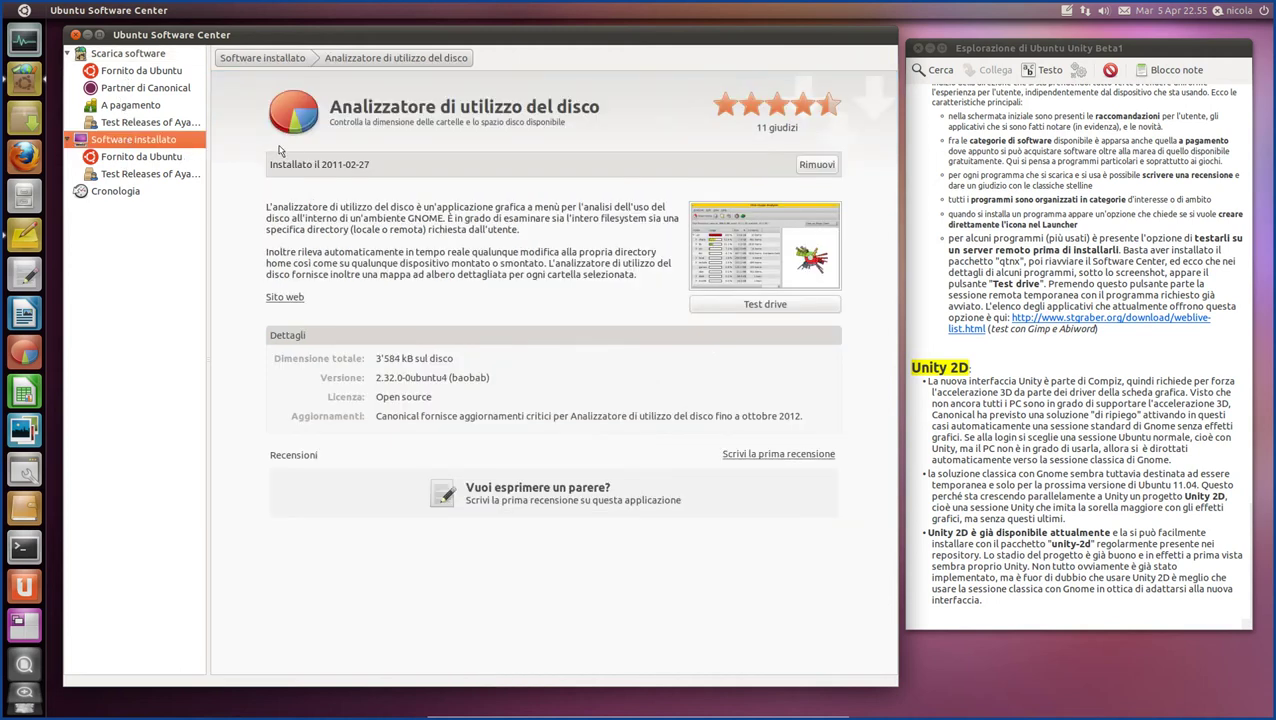
click(803, 305)
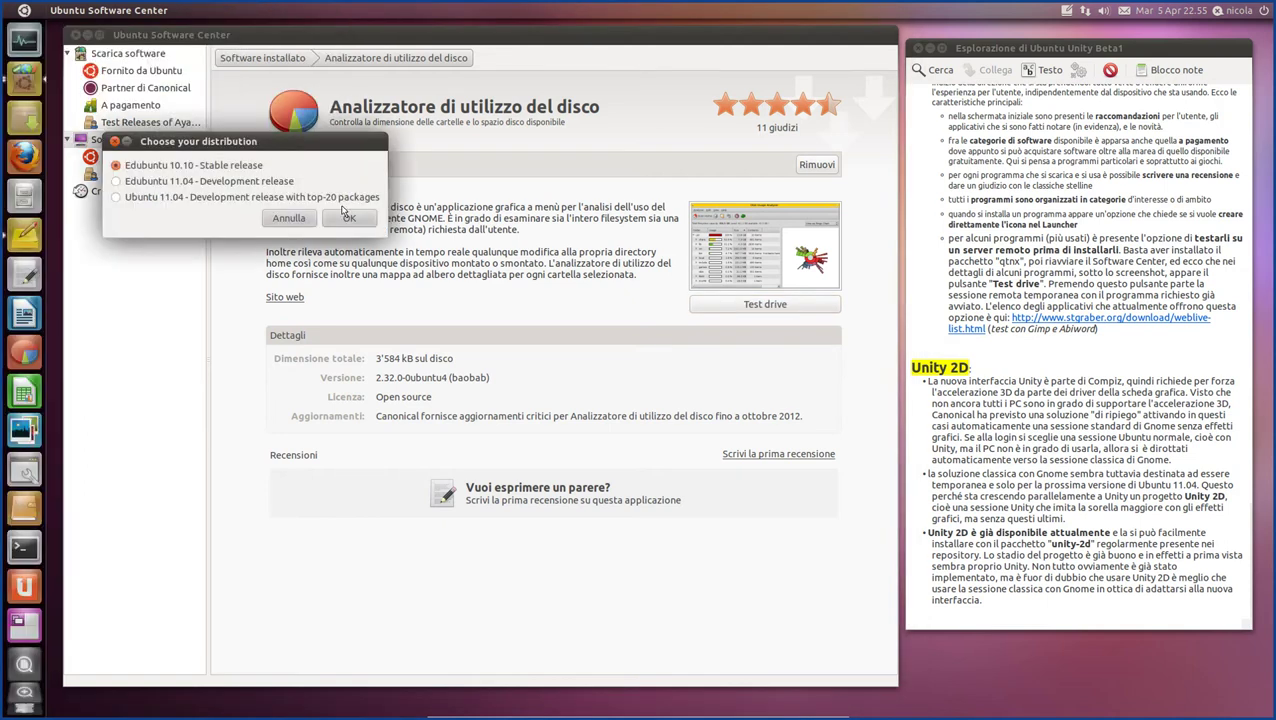
drag(463, 212, 507, 168)
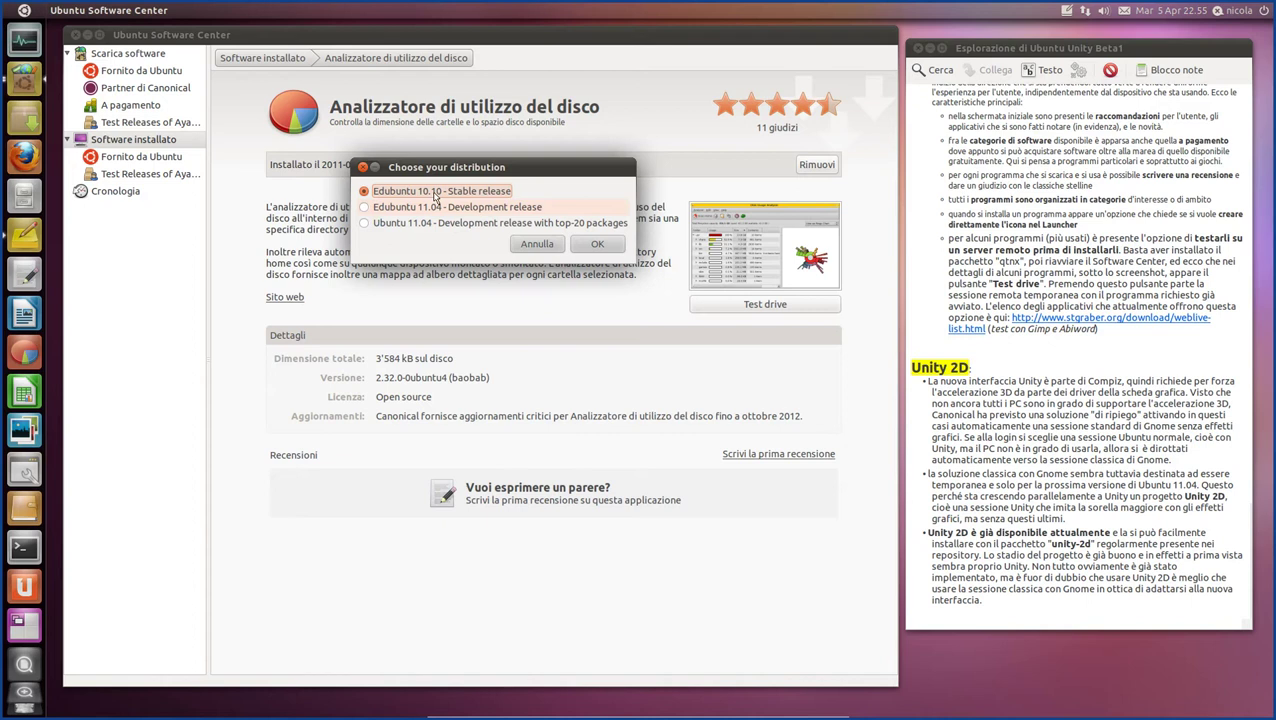
click(367, 225)
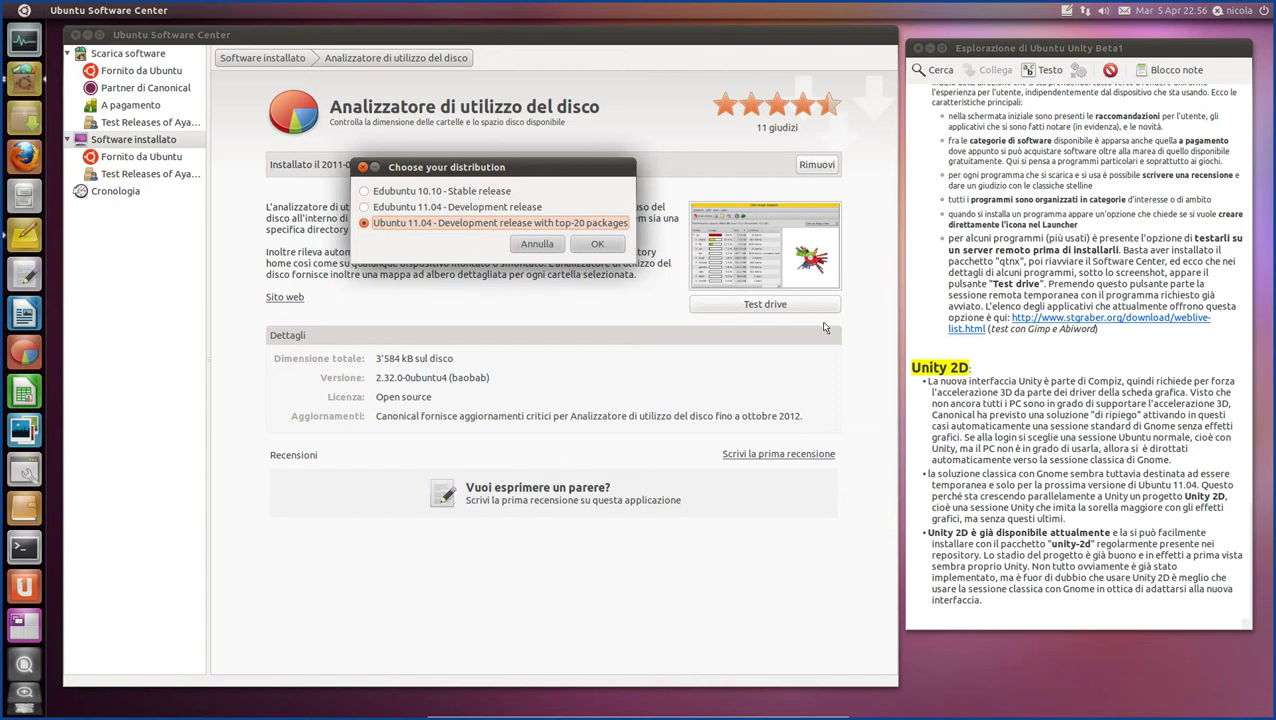
click(598, 245)
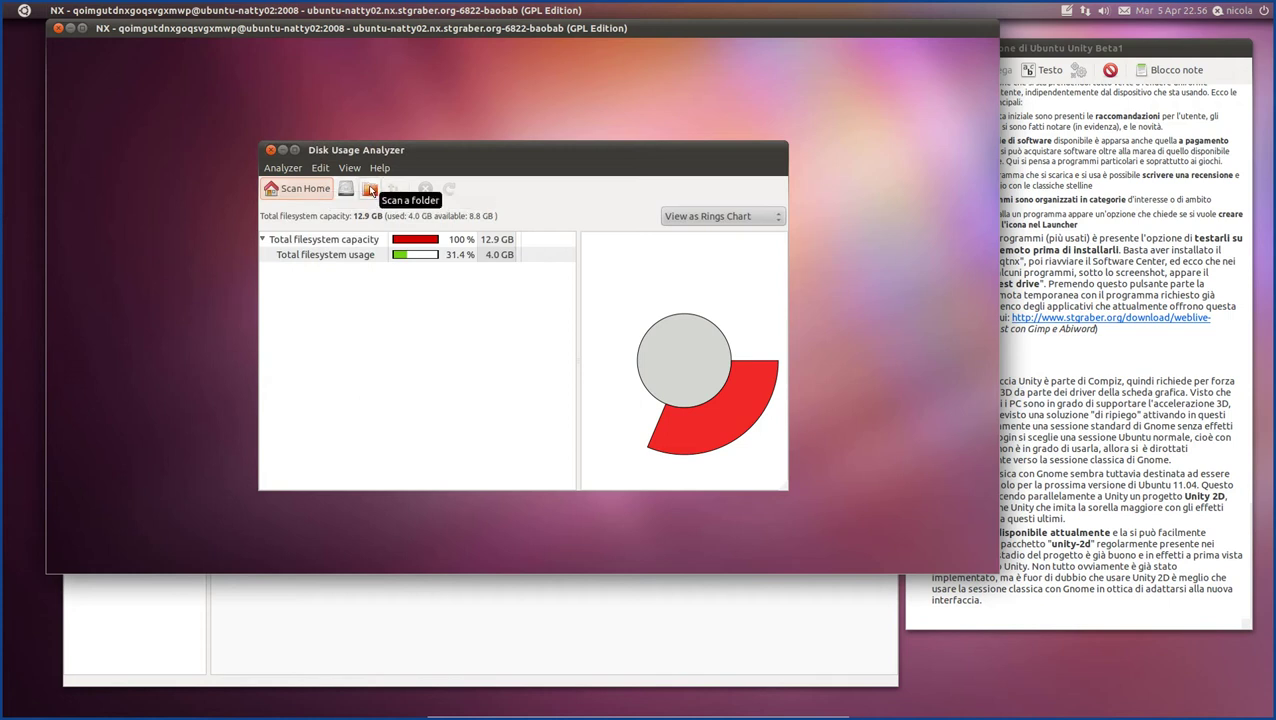
Collapse the Total filesystem capacity entry in the remote Disk Usage Analyzer, and expand it again through the chart.
click(282, 245)
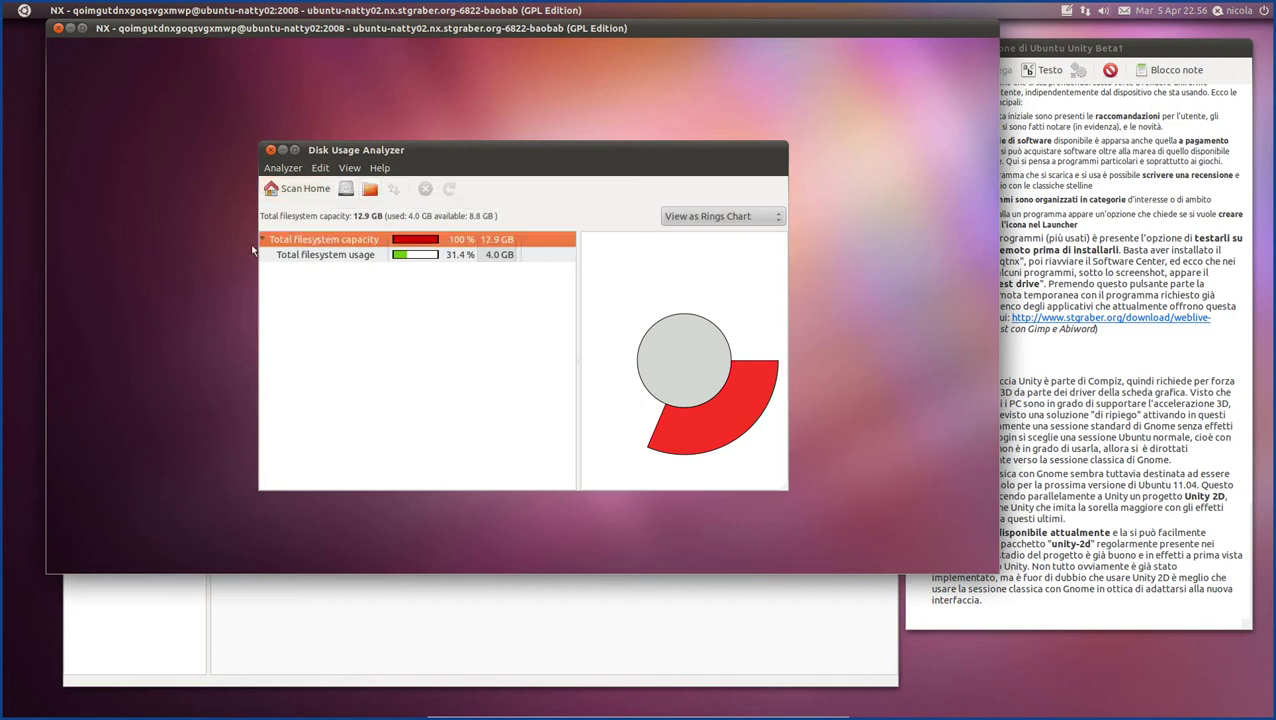
click(264, 241)
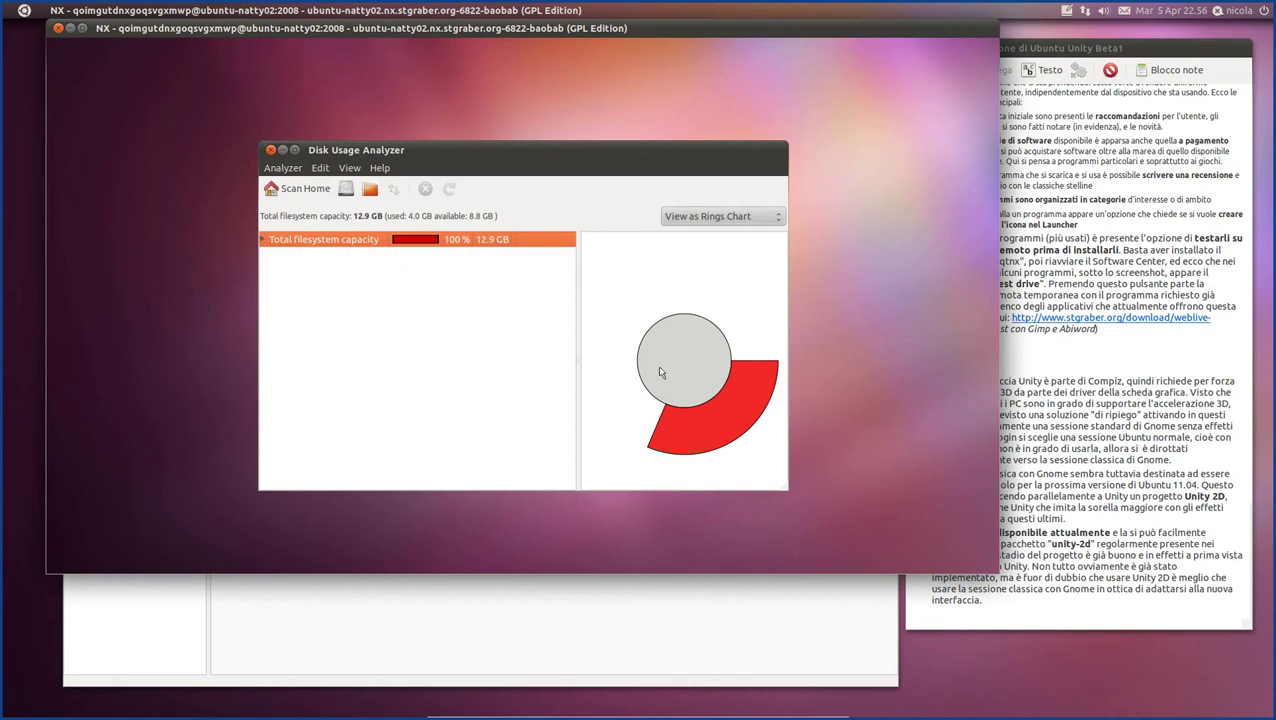
click(711, 411)
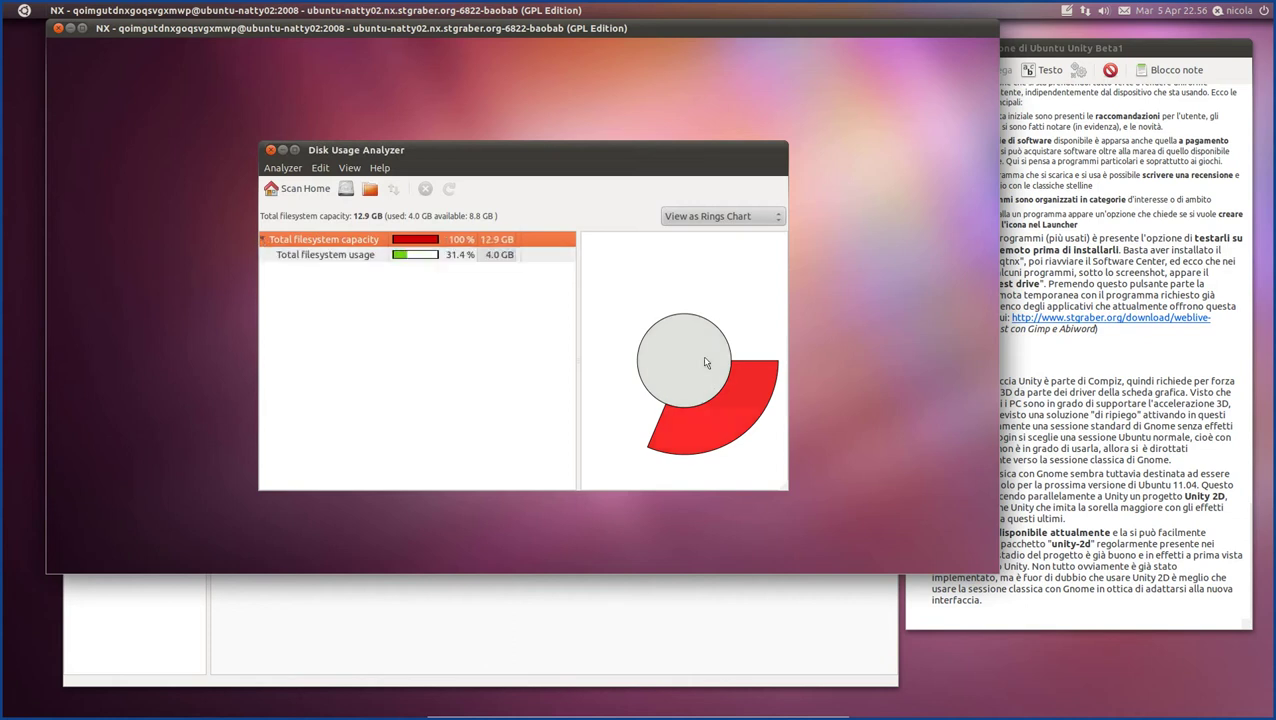
Try the treemap chart view, restore the rings chart, and maximize the Disk Usage Analyzer inside the remote session.
click(774, 217)
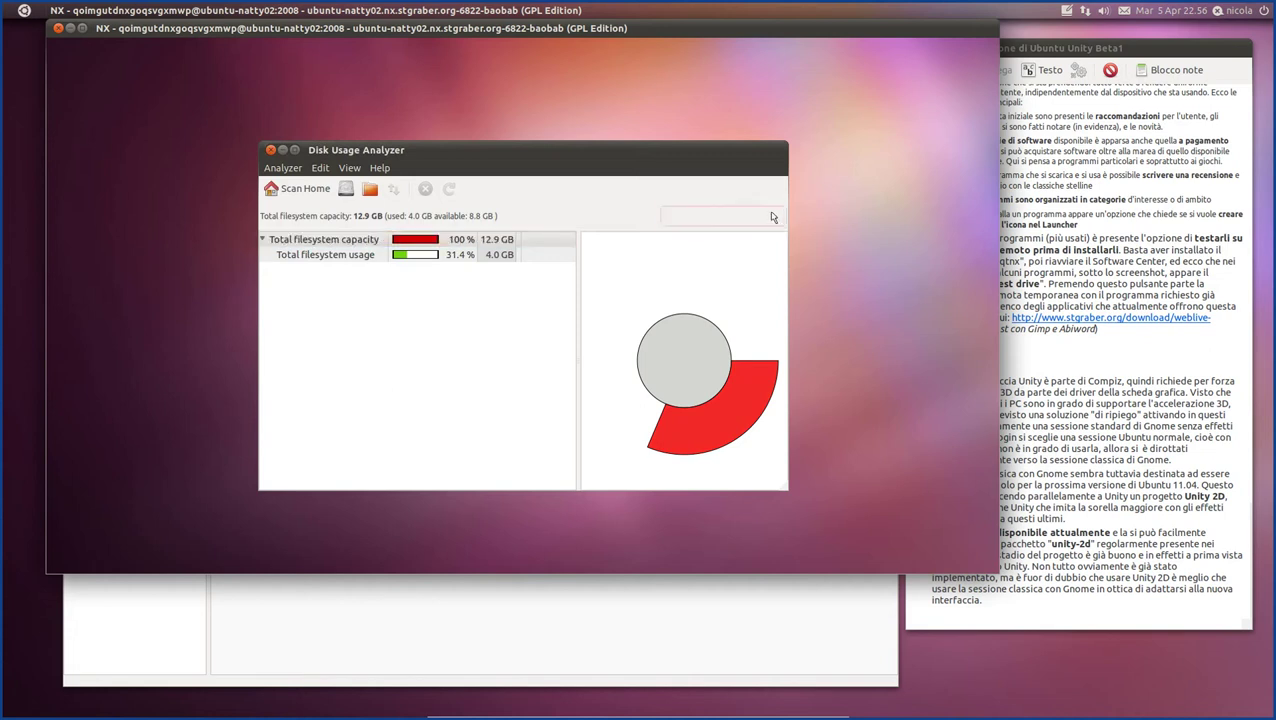
click(752, 235)
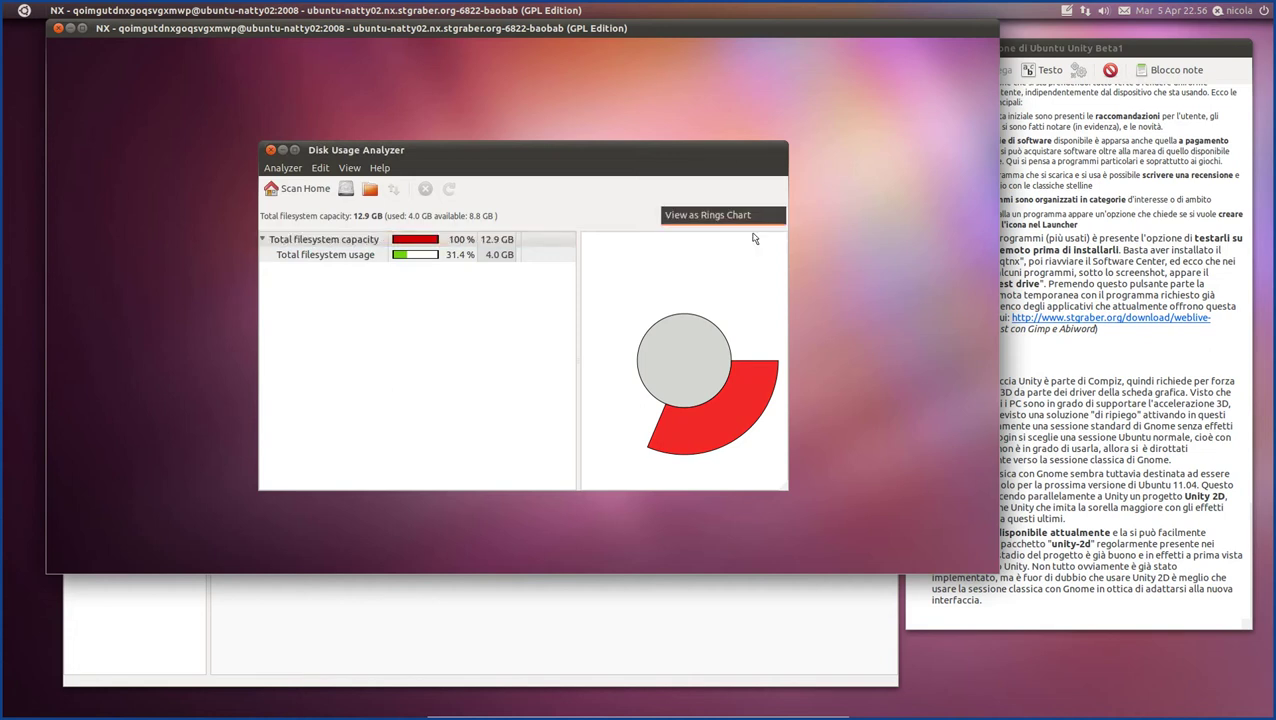
click(740, 216)
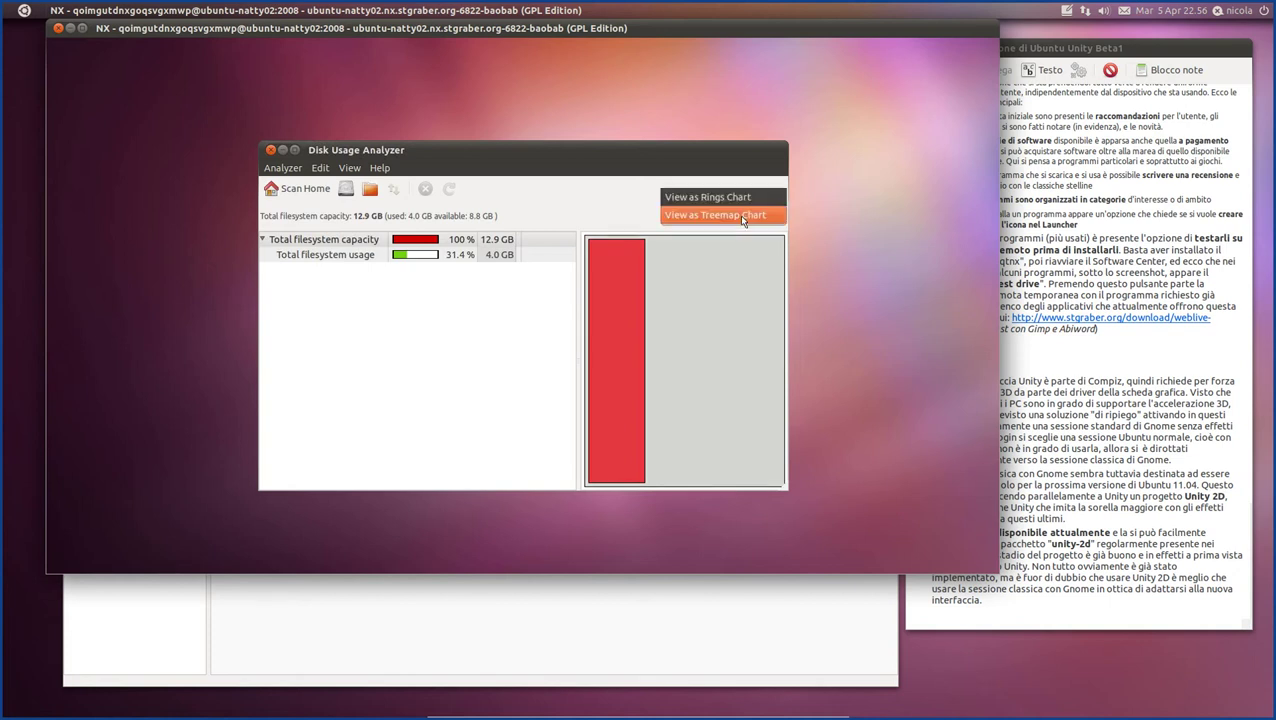
click(745, 198)
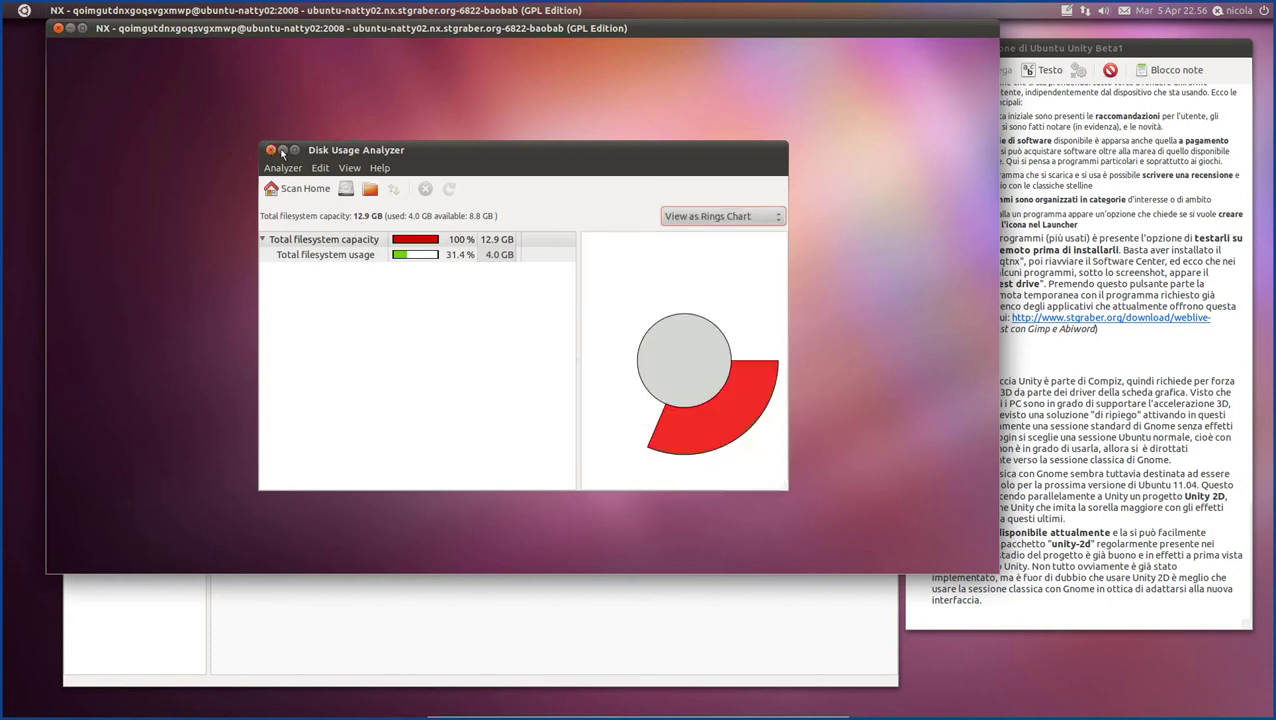
click(296, 150)
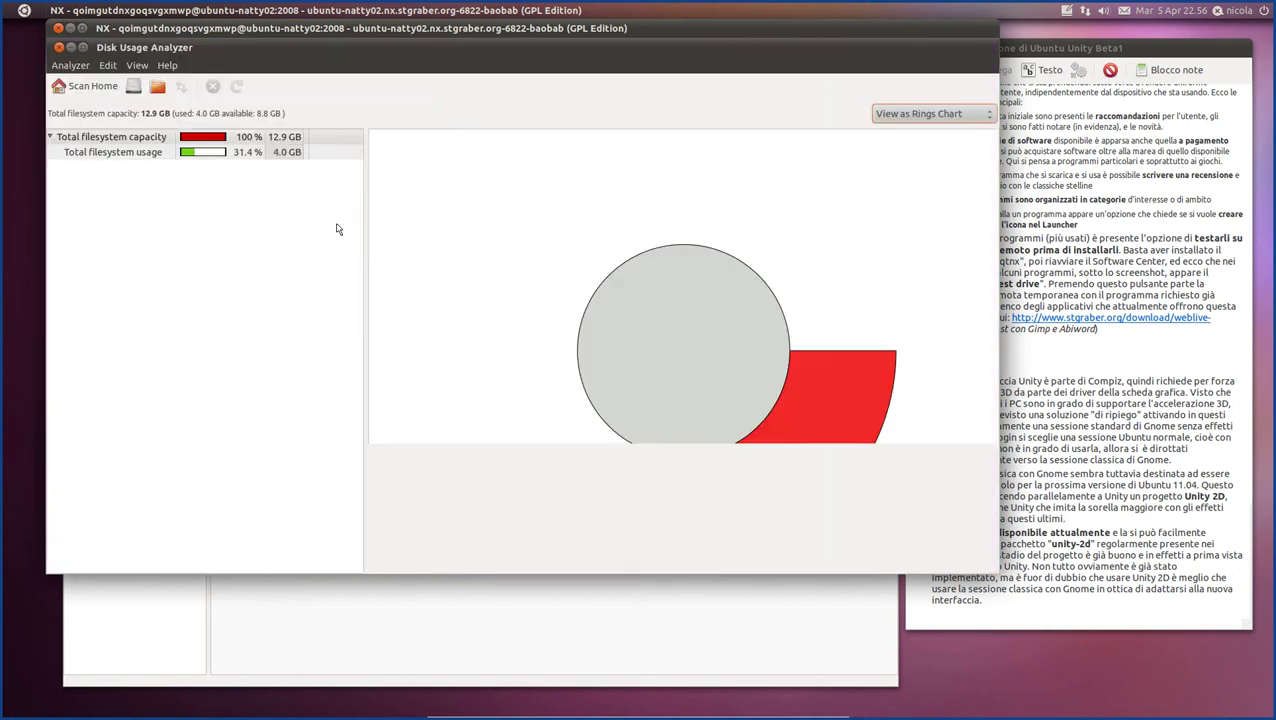
Close the remote Disk Usage Analyzer and end the NX session, confirming its closure.
mouse_move(749, 393)
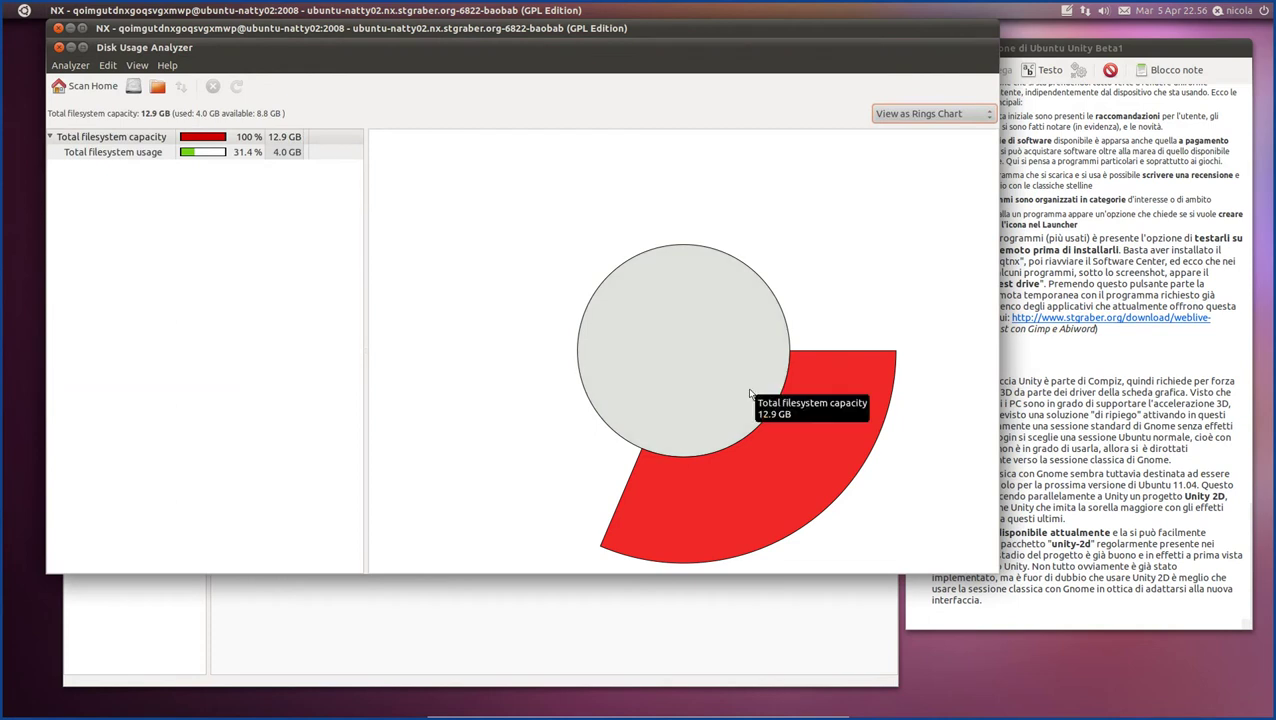
click(60, 47)
click(58, 28)
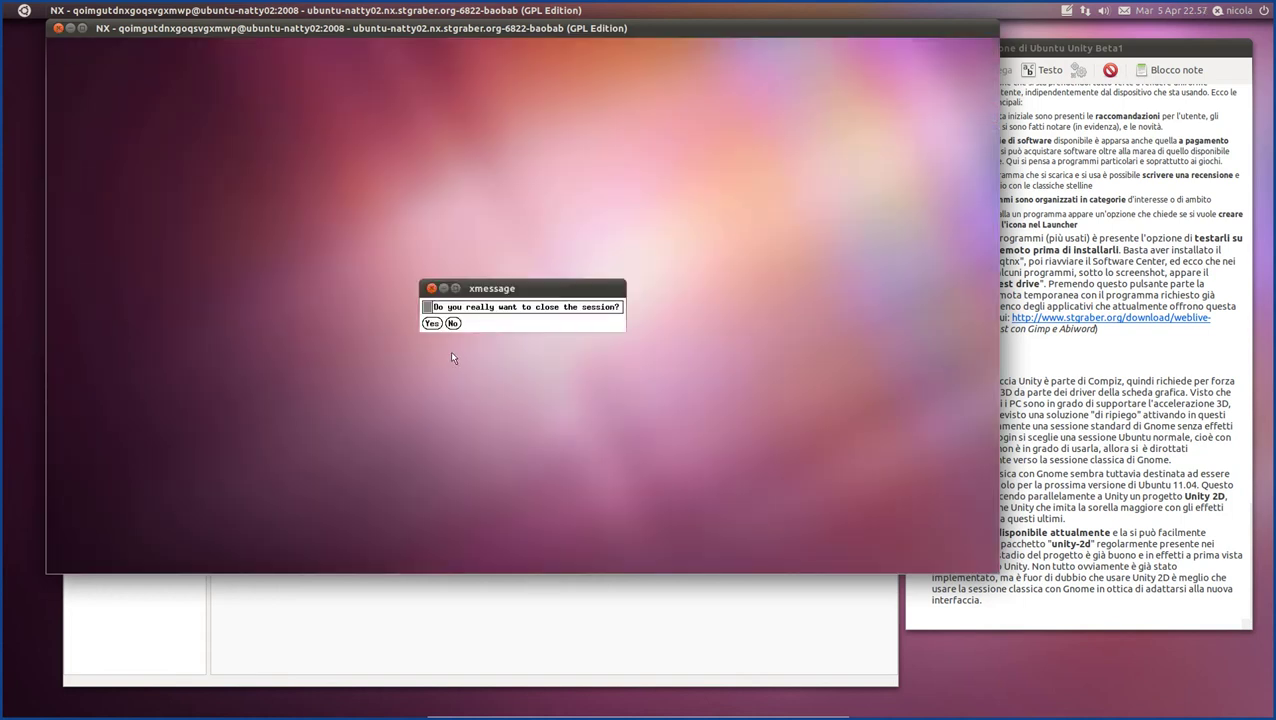
click(431, 323)
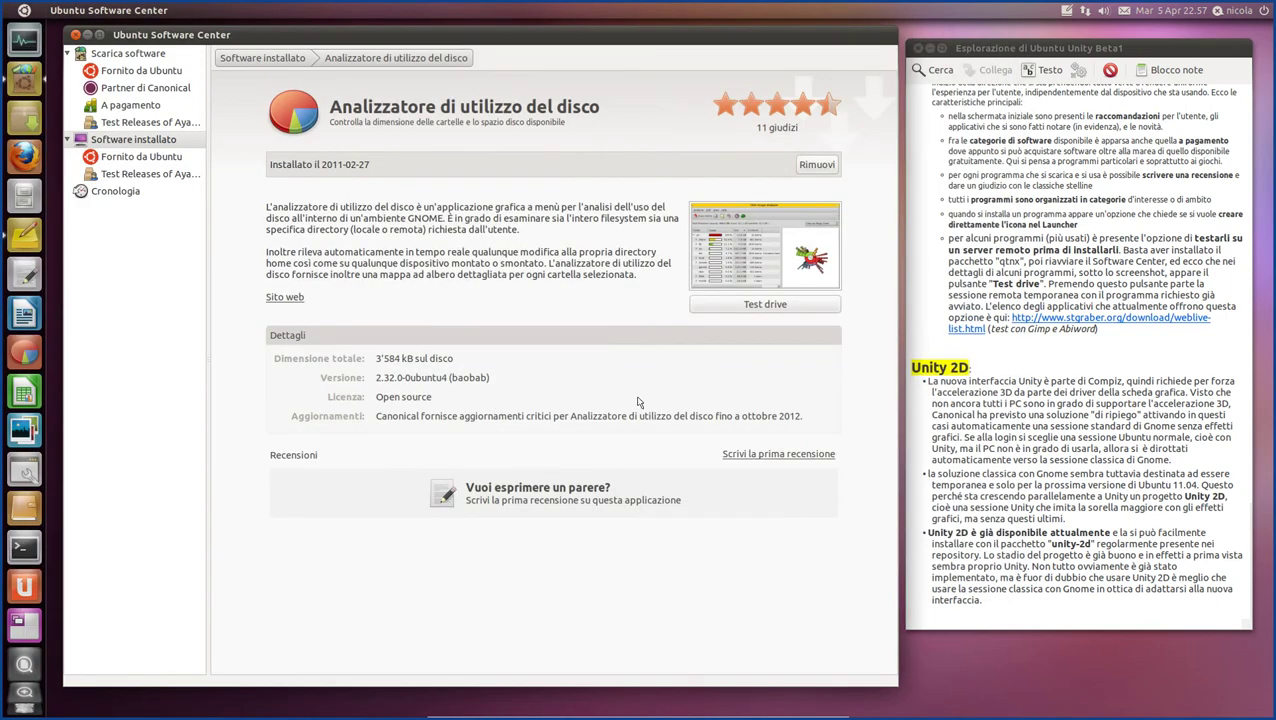
Set the note's bullet about testing programs on a remote server to the Piccolo text size.
drag(1097, 336, 928, 240)
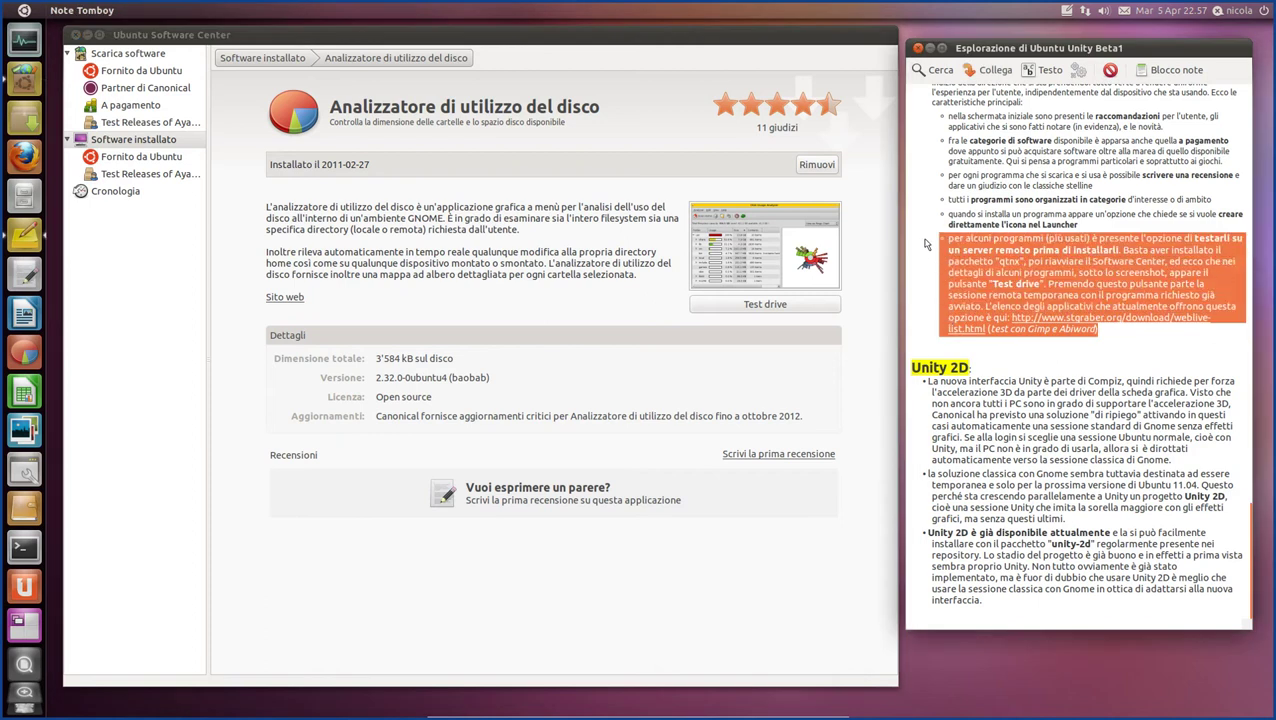
click(1027, 70)
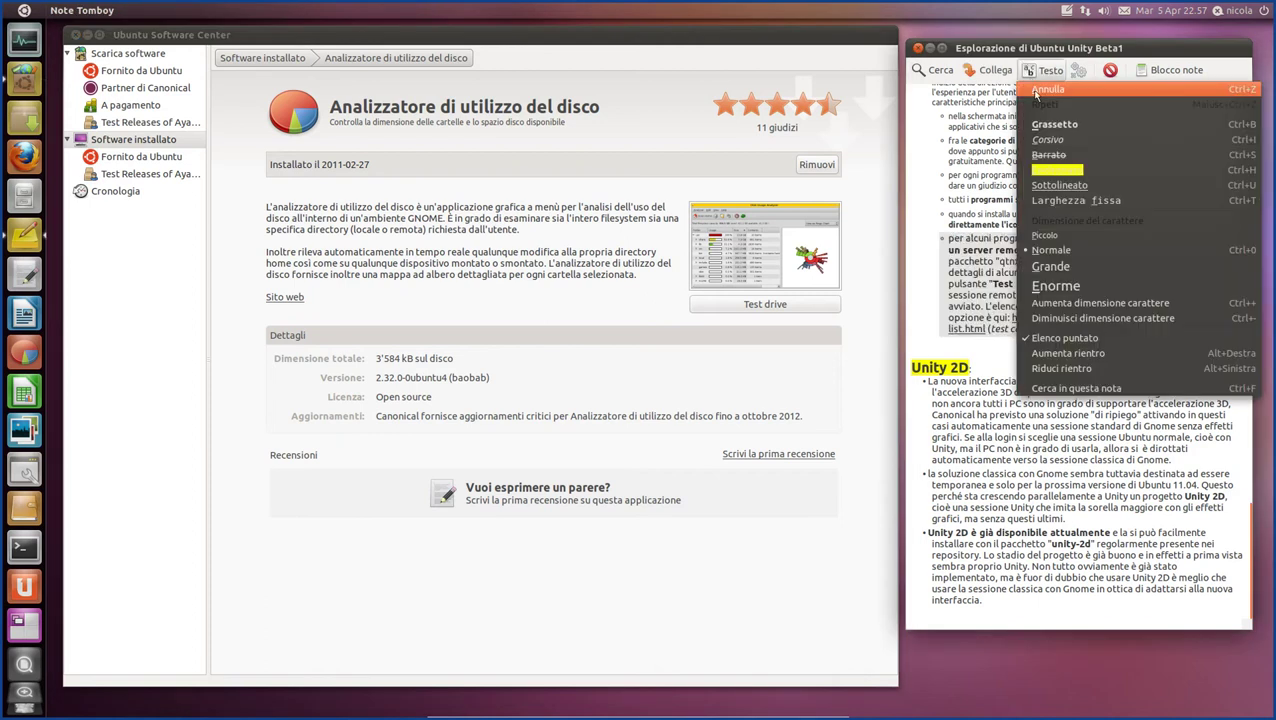
click(1074, 237)
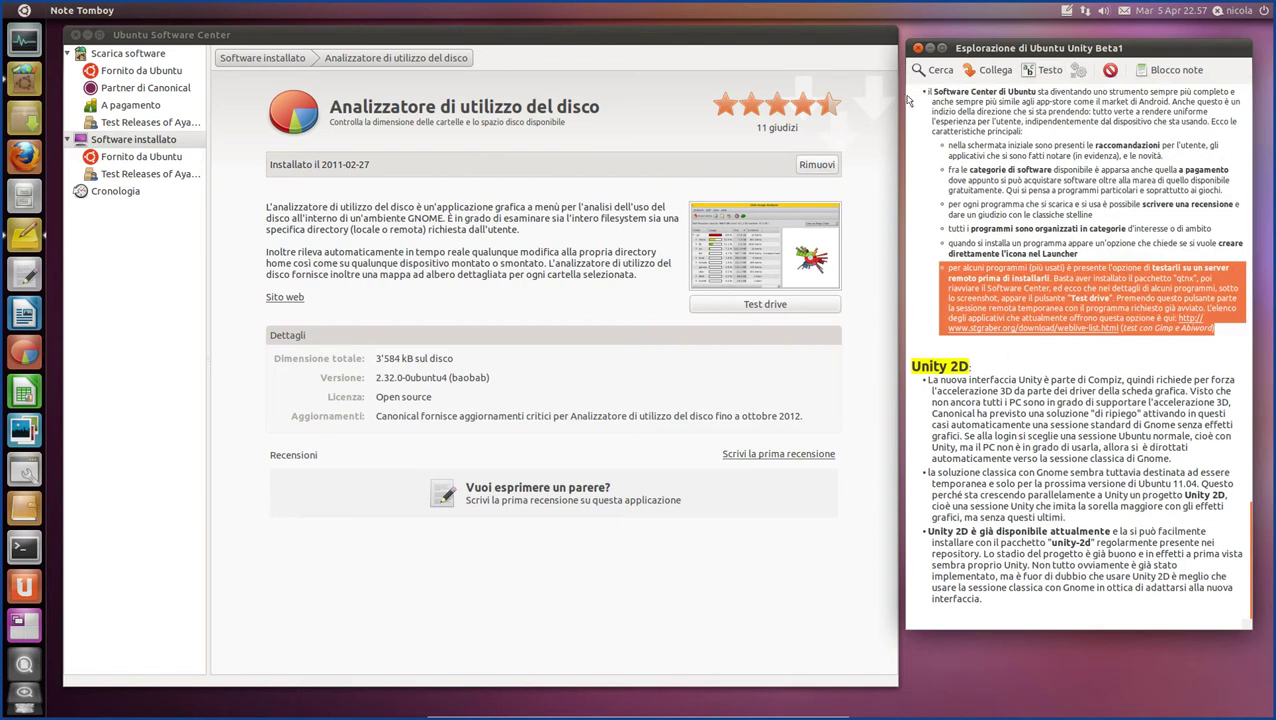
Return to the Software installato list and close the Software Center.
click(262, 57)
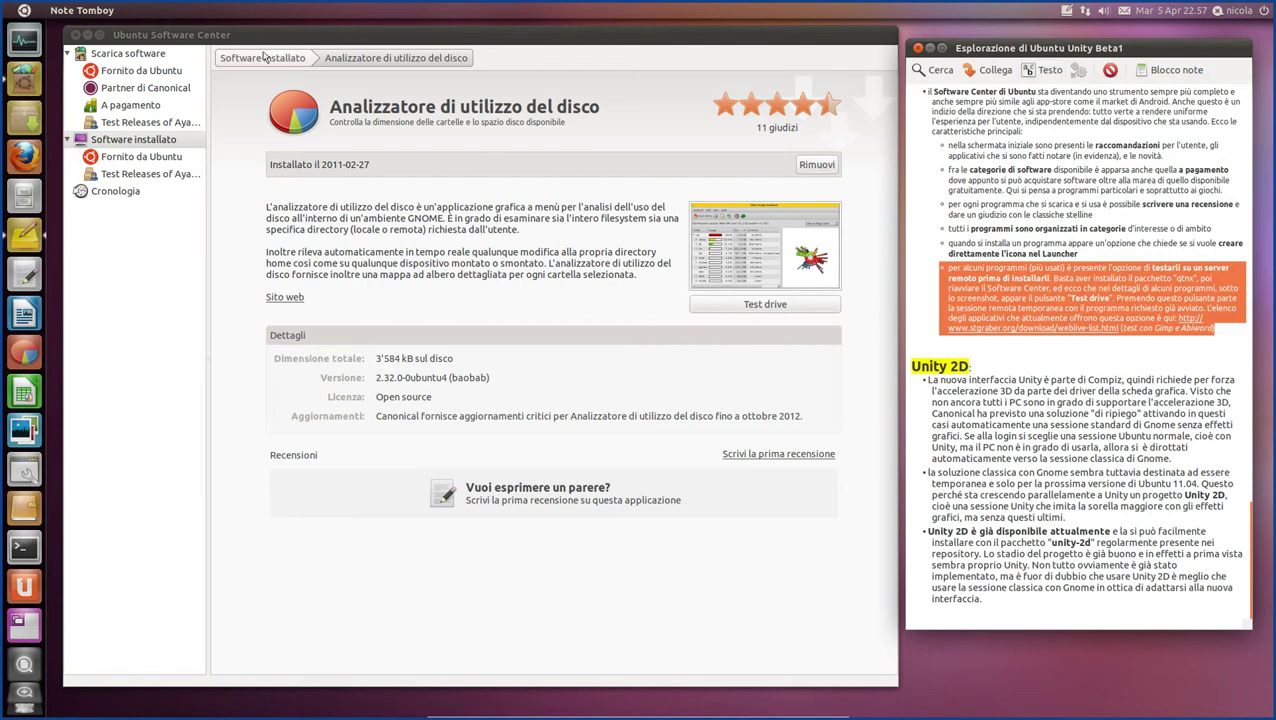
mouse_move(897, 120)
mouse_down()
mouse_move(899, 412)
mouse_move(897, 100)
mouse_up()
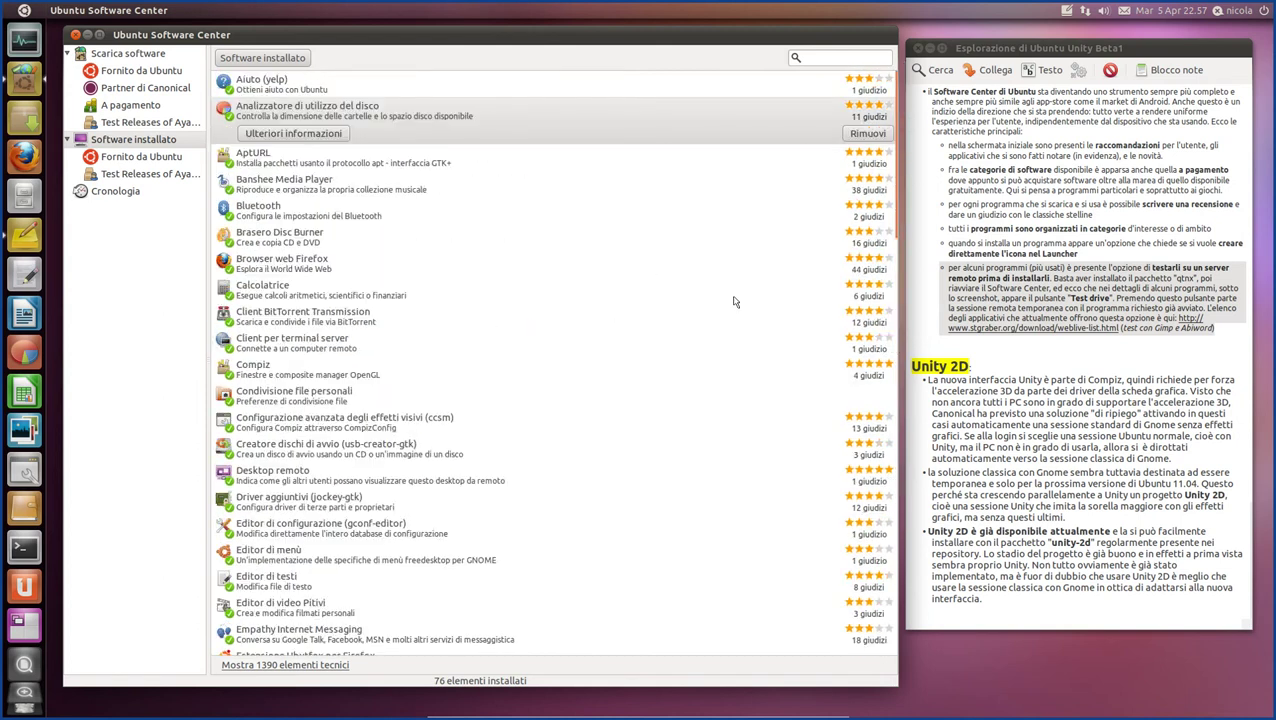
click(947, 122)
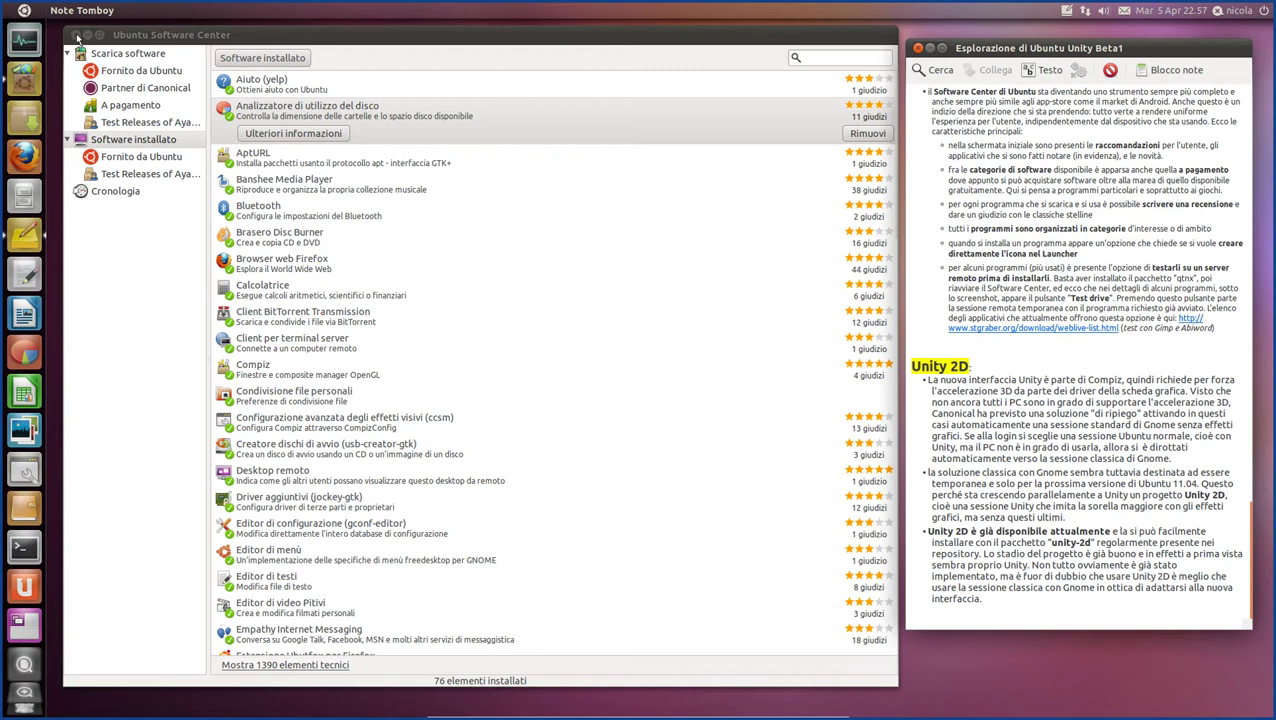
click(268, 43)
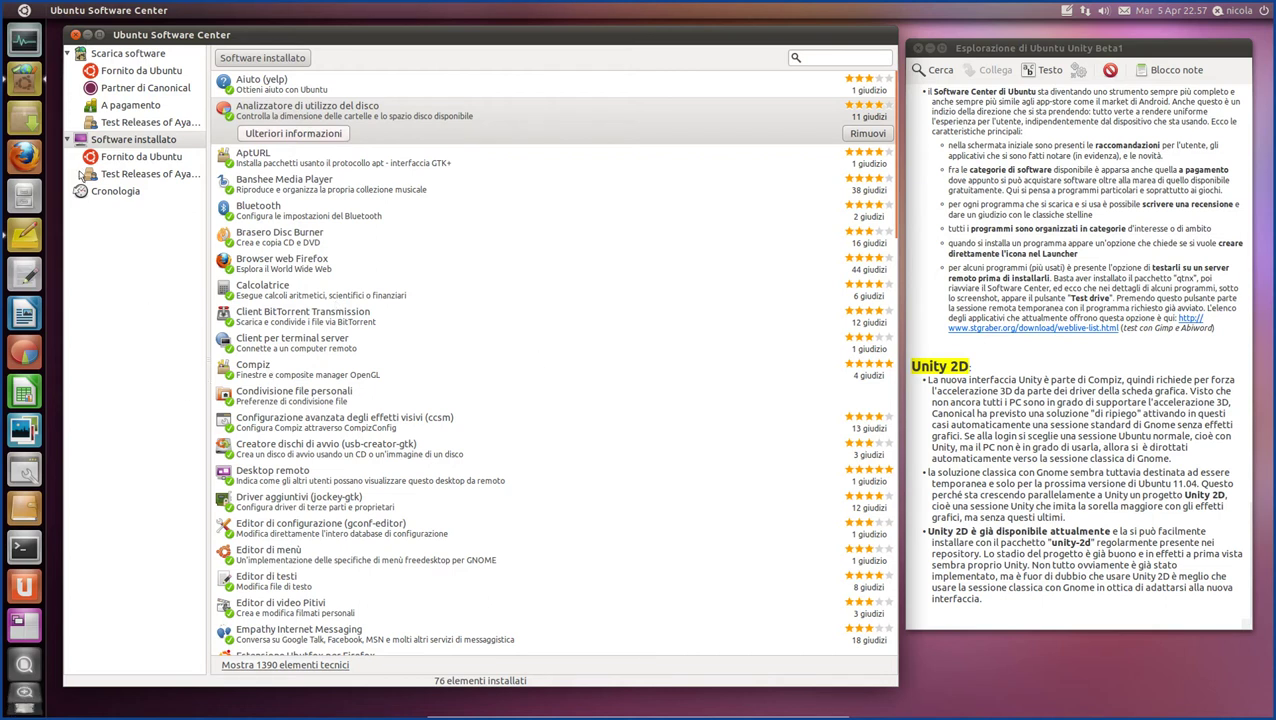
click(77, 35)
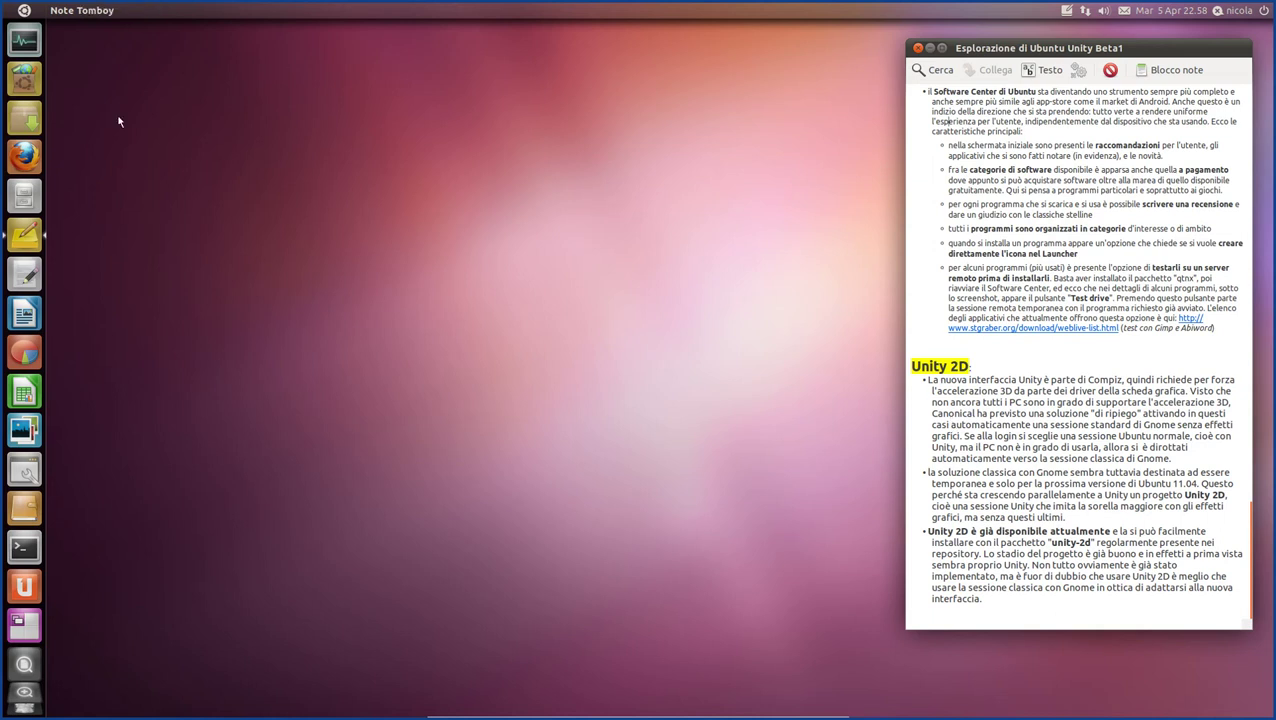
Check the session options and review the Unity 2D notes, highlighting the classic Gnome session passage and the "unity-2d" package name.
click(1262, 11)
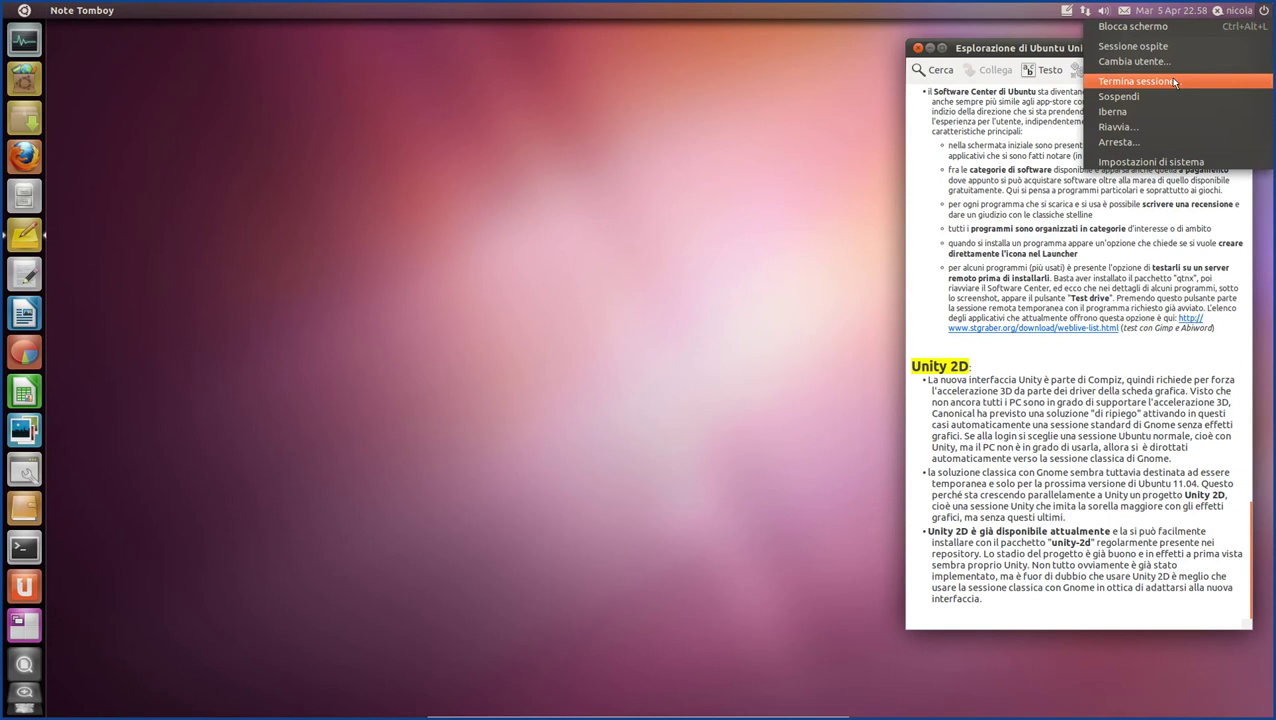
click(653, 252)
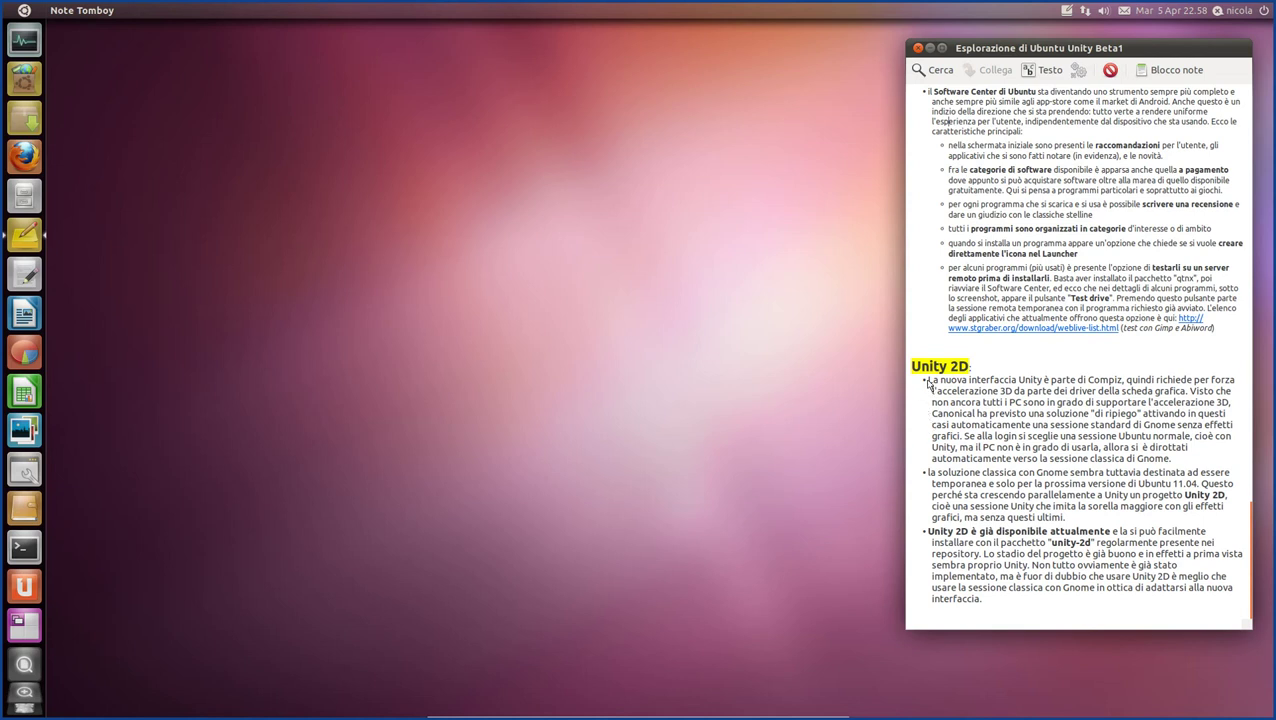
drag(927, 382, 1225, 464)
click(980, 485)
drag(928, 474, 1205, 490)
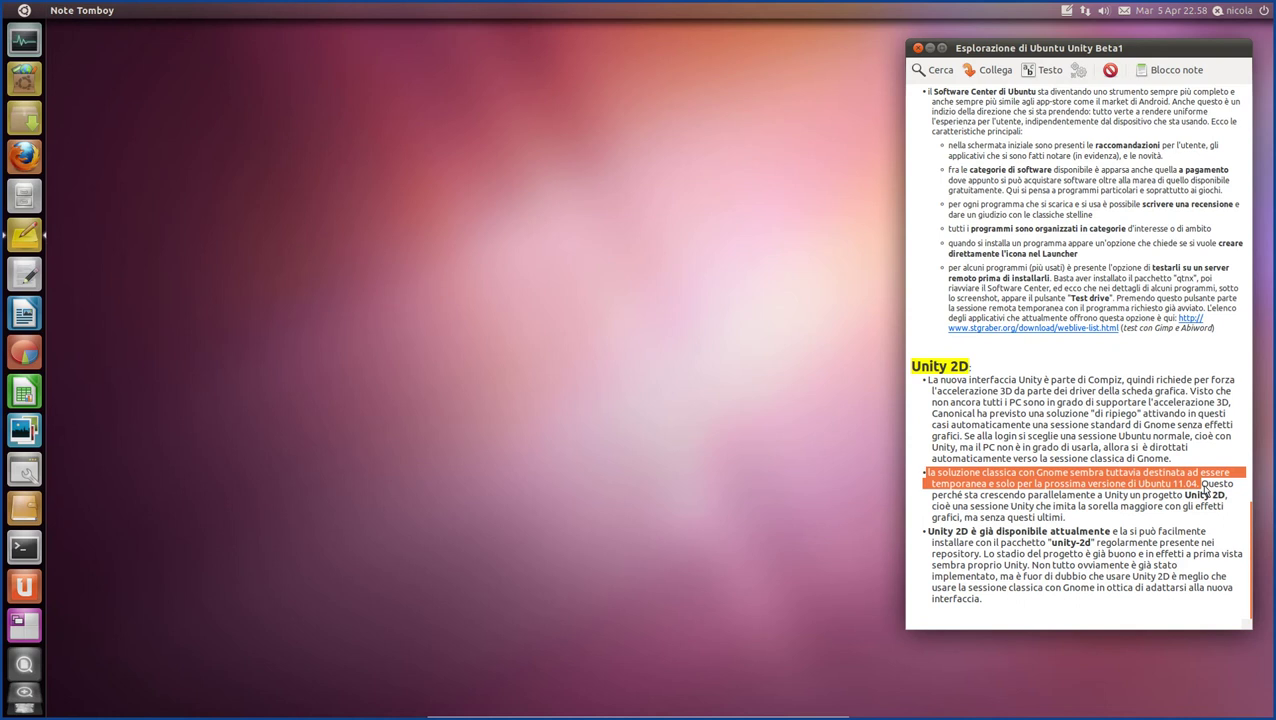
drag(1205, 490, 1230, 497)
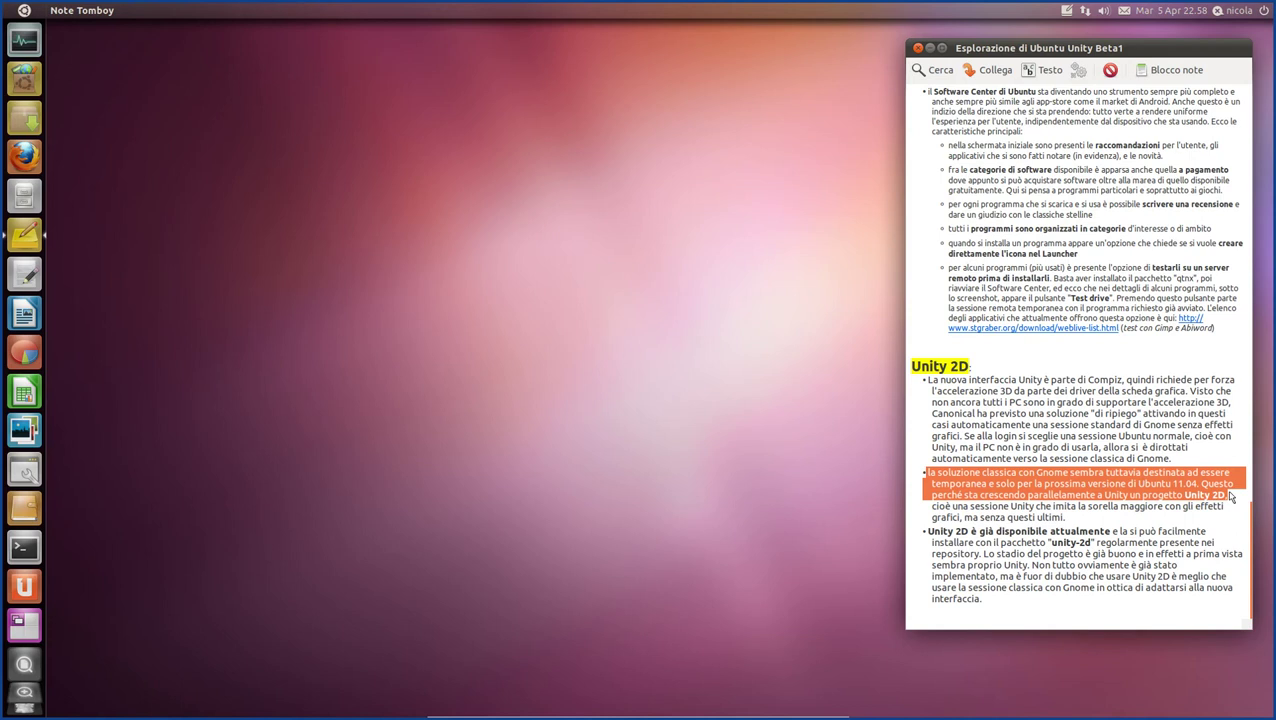
drag(1231, 497, 1227, 520)
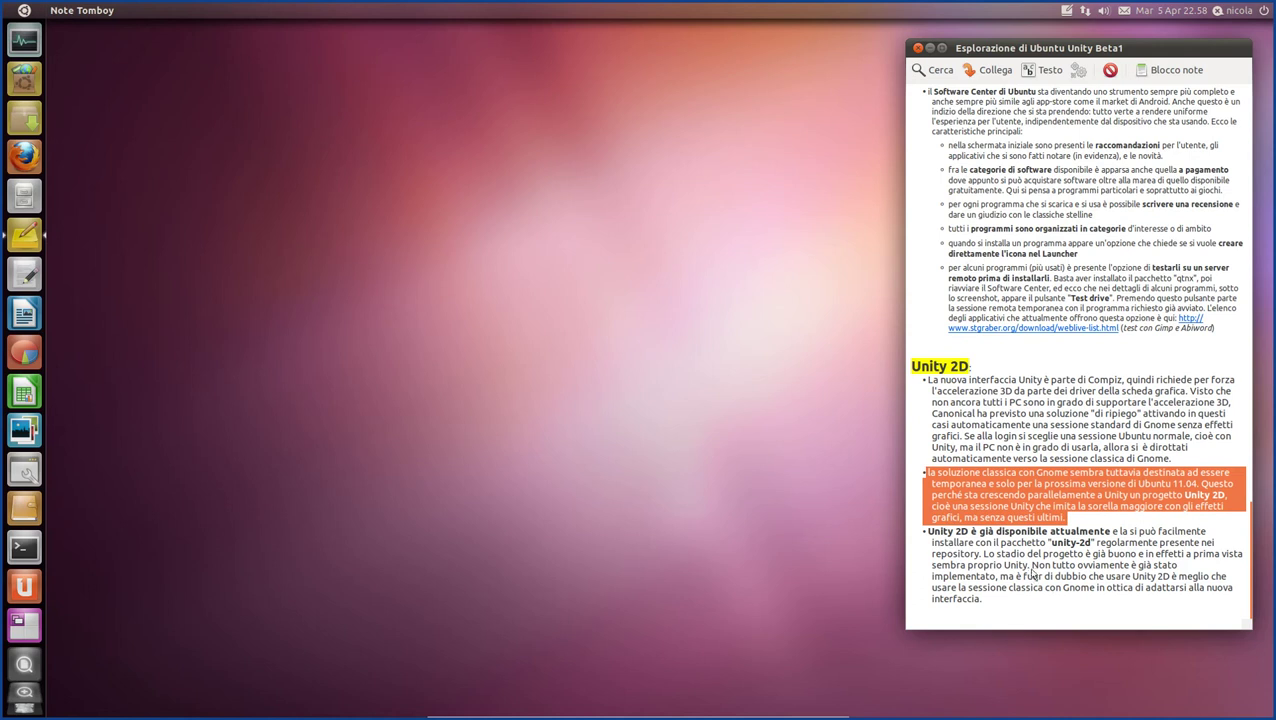
click(963, 542)
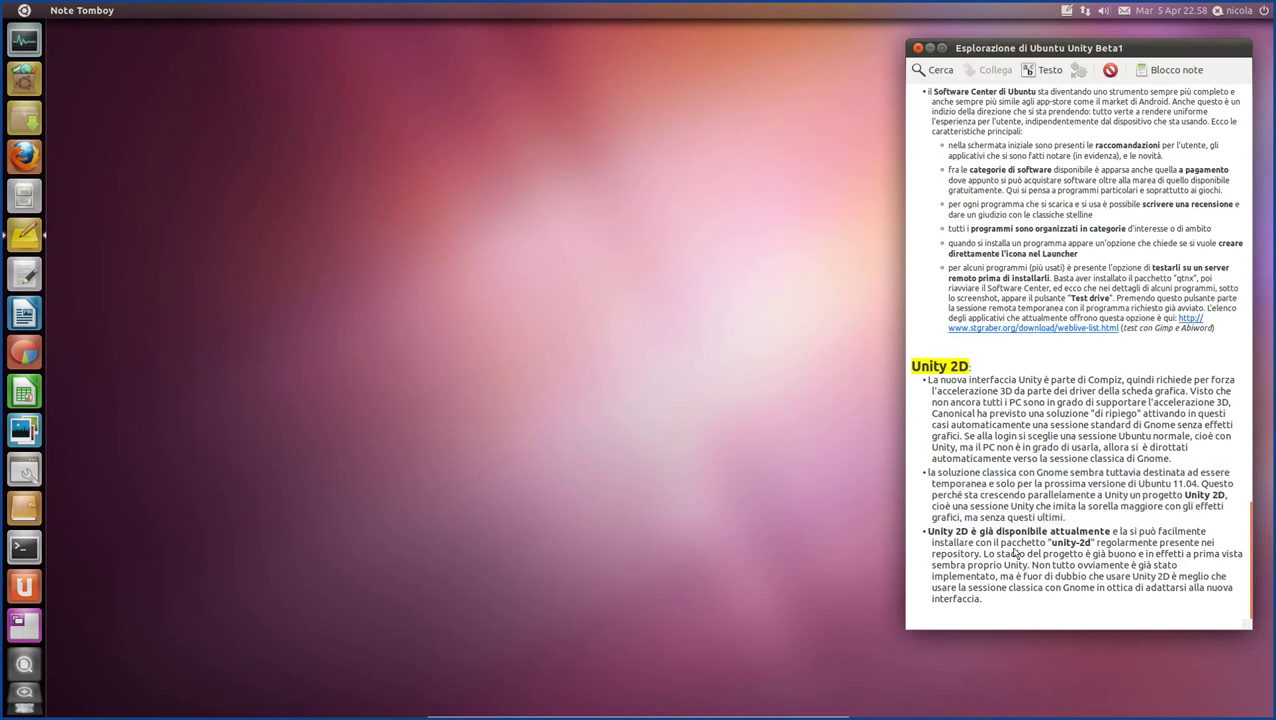
drag(1047, 542, 1098, 547)
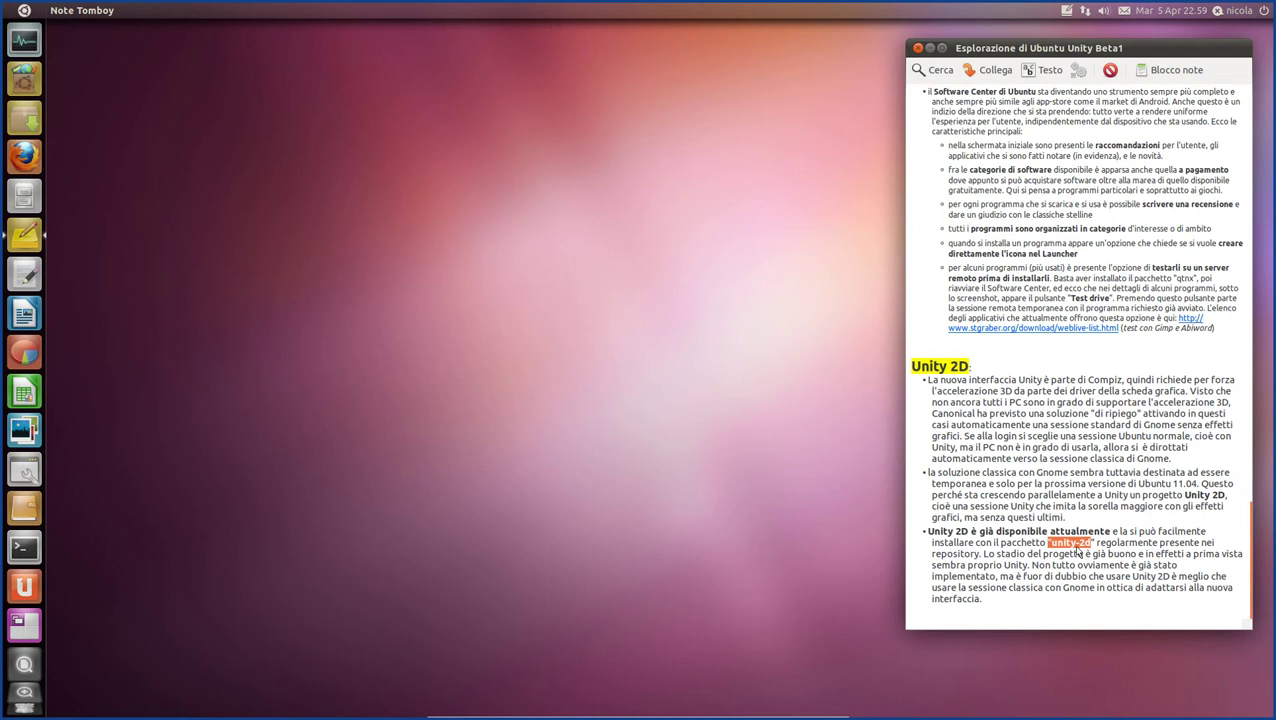
click(1031, 514)
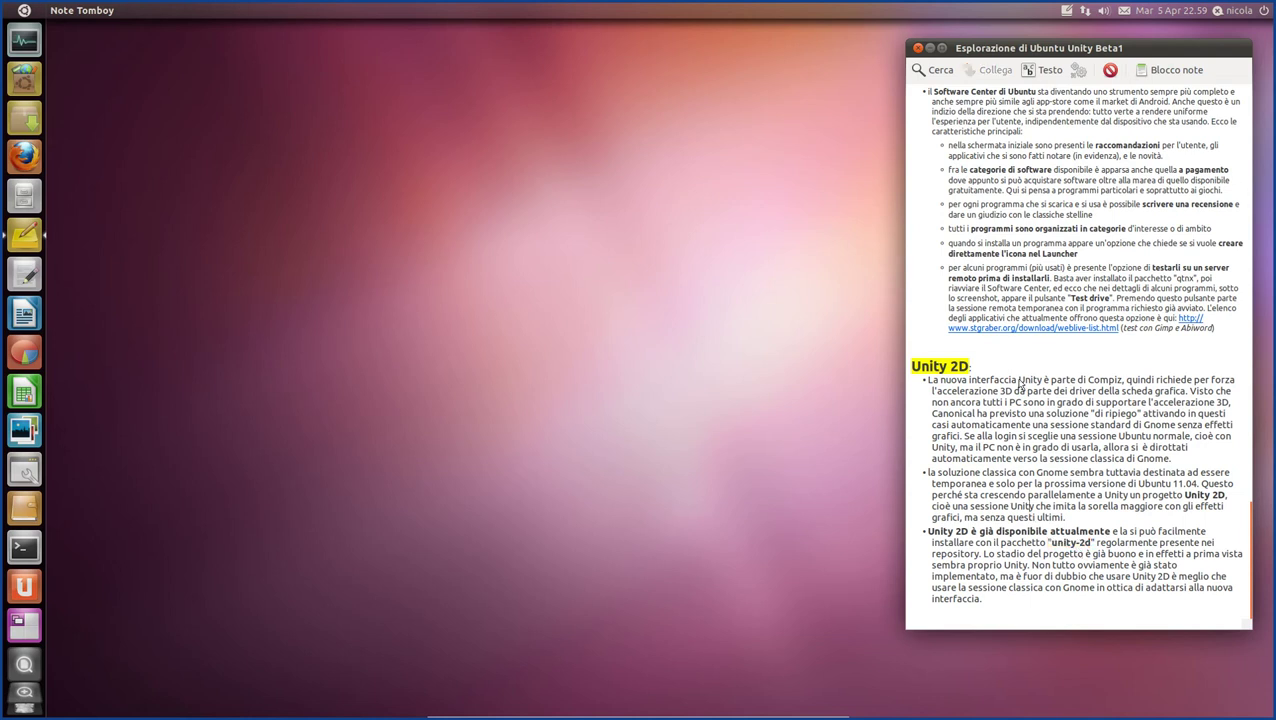
Close the Esplorazione di Ubuntu Unity Beta1 note and log out of the current session.
click(918, 49)
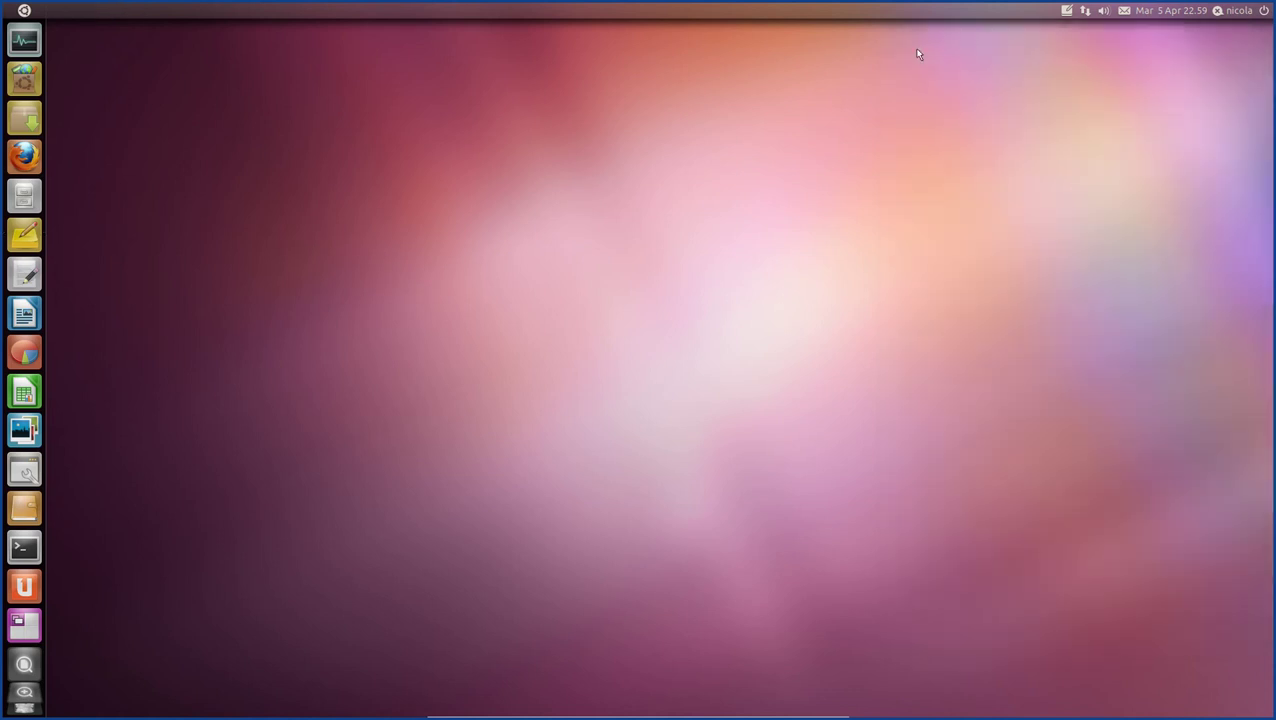
click(1264, 10)
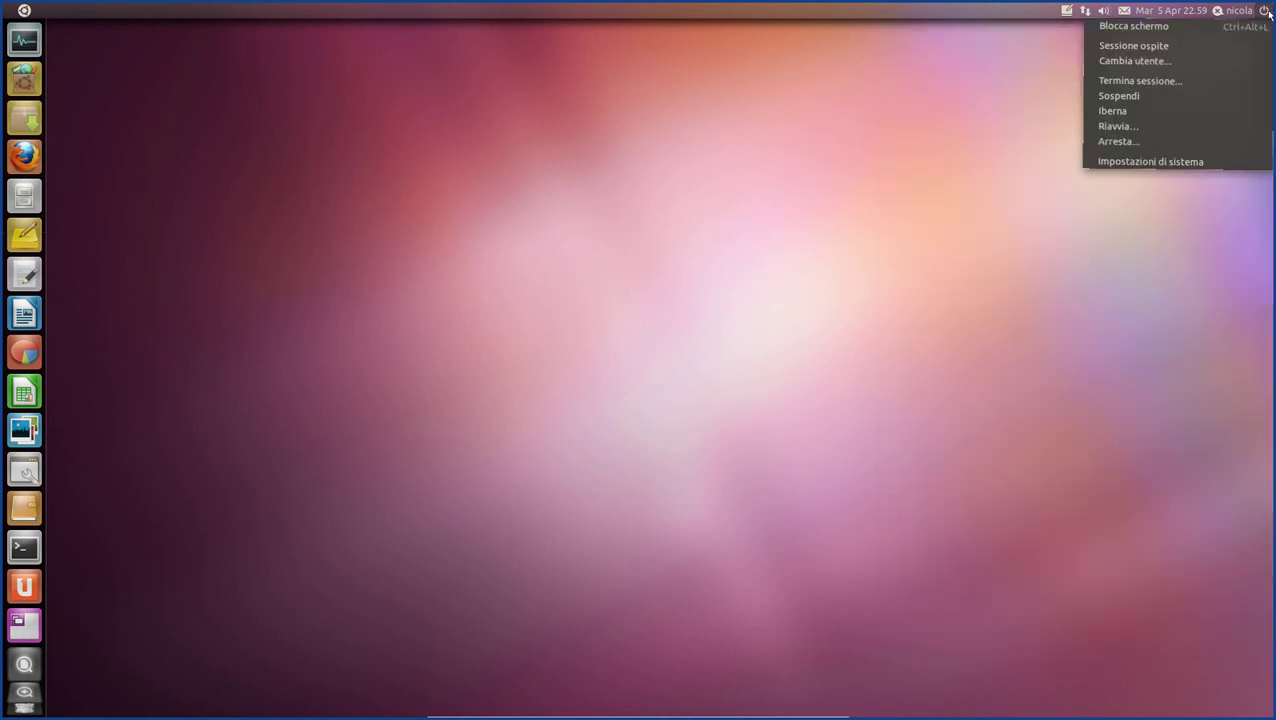
click(1160, 83)
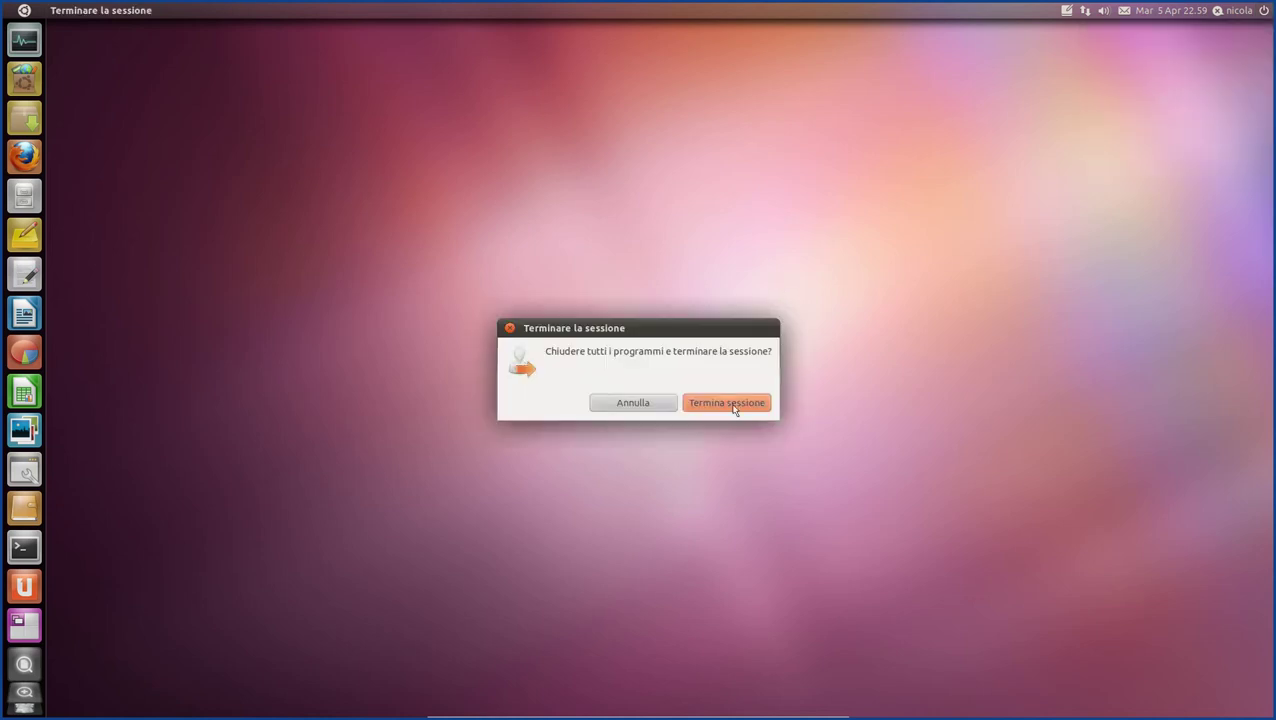
click(733, 409)
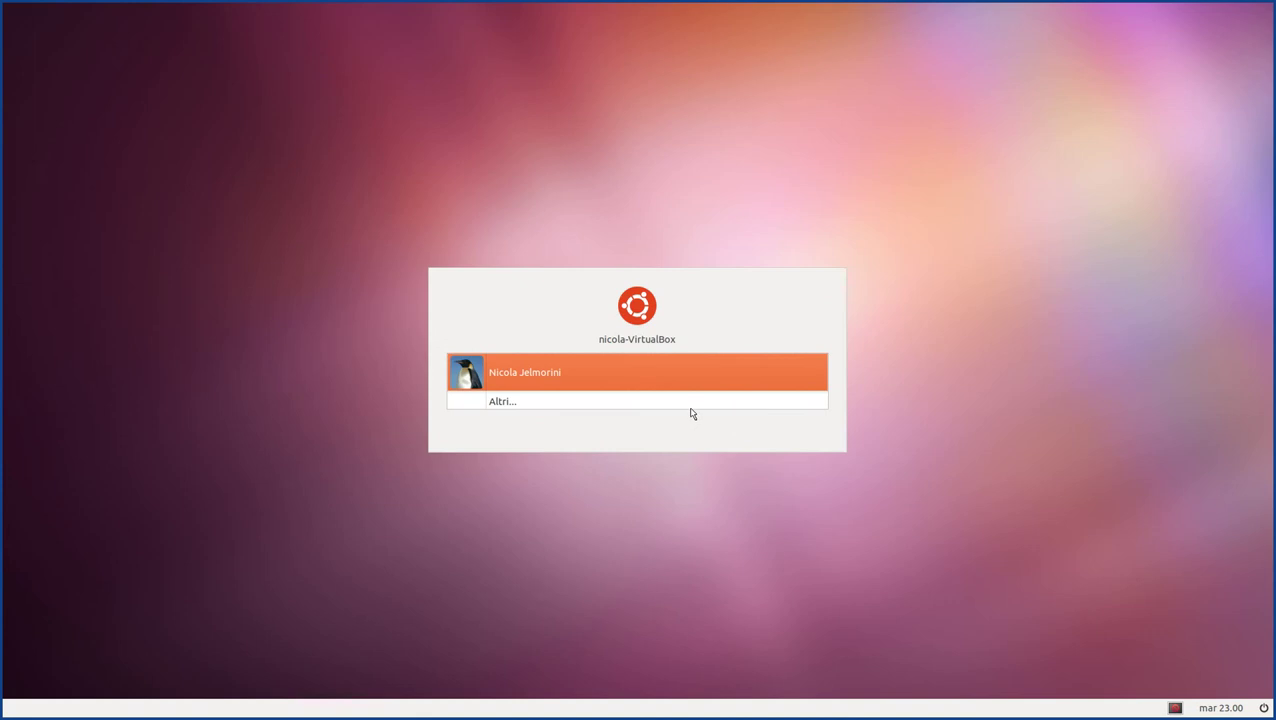
Select the Unity 2D session for the listed user account and enter the account password.
click(562, 371)
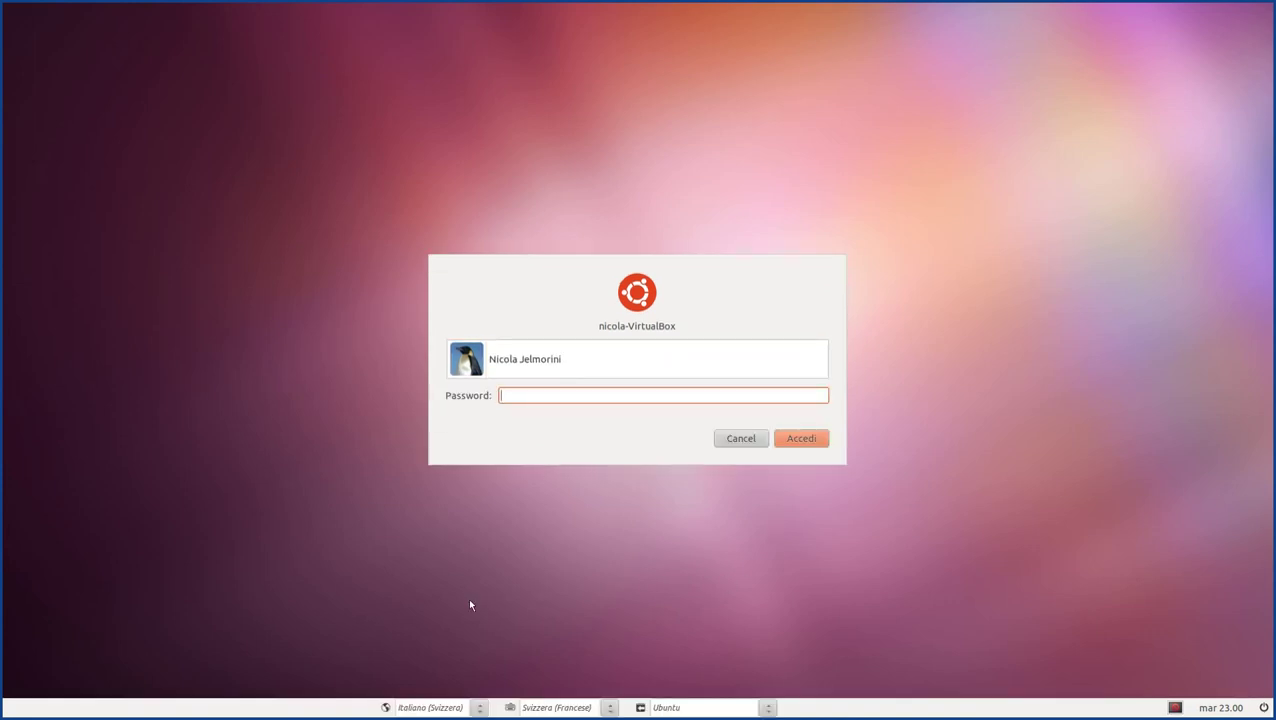
mouse_move(640, 714)
click(769, 708)
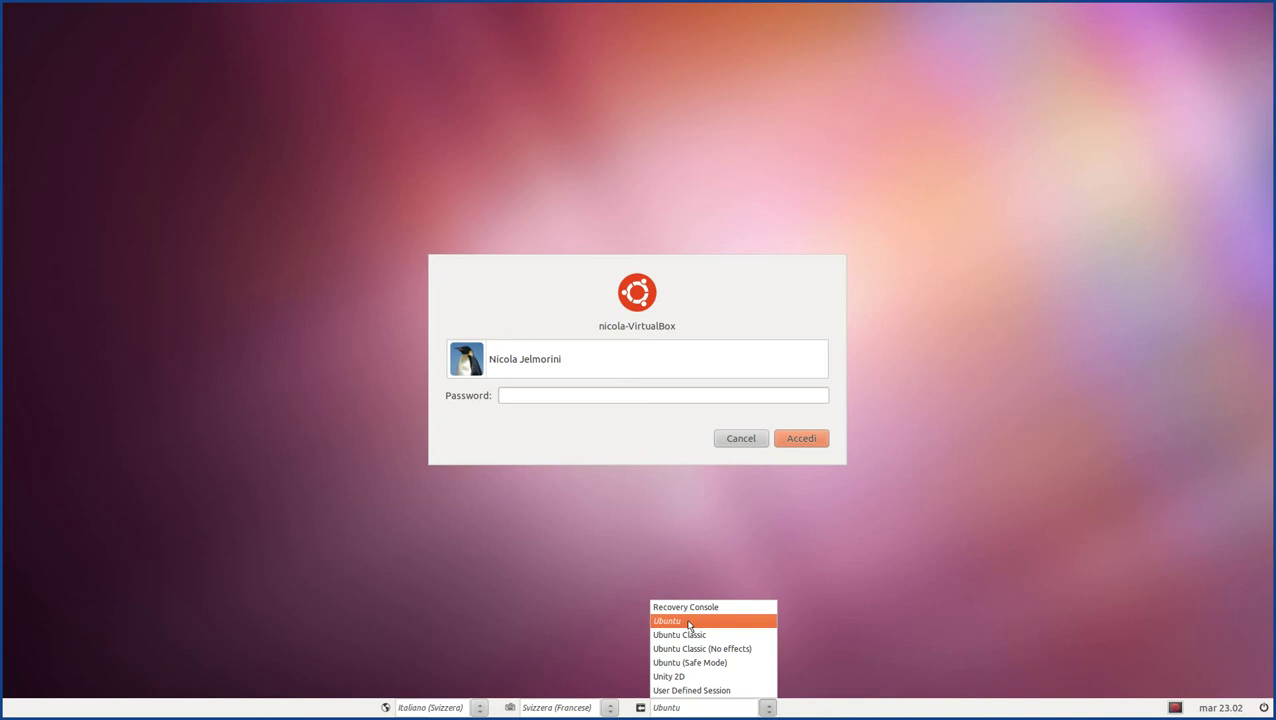
click(689, 677)
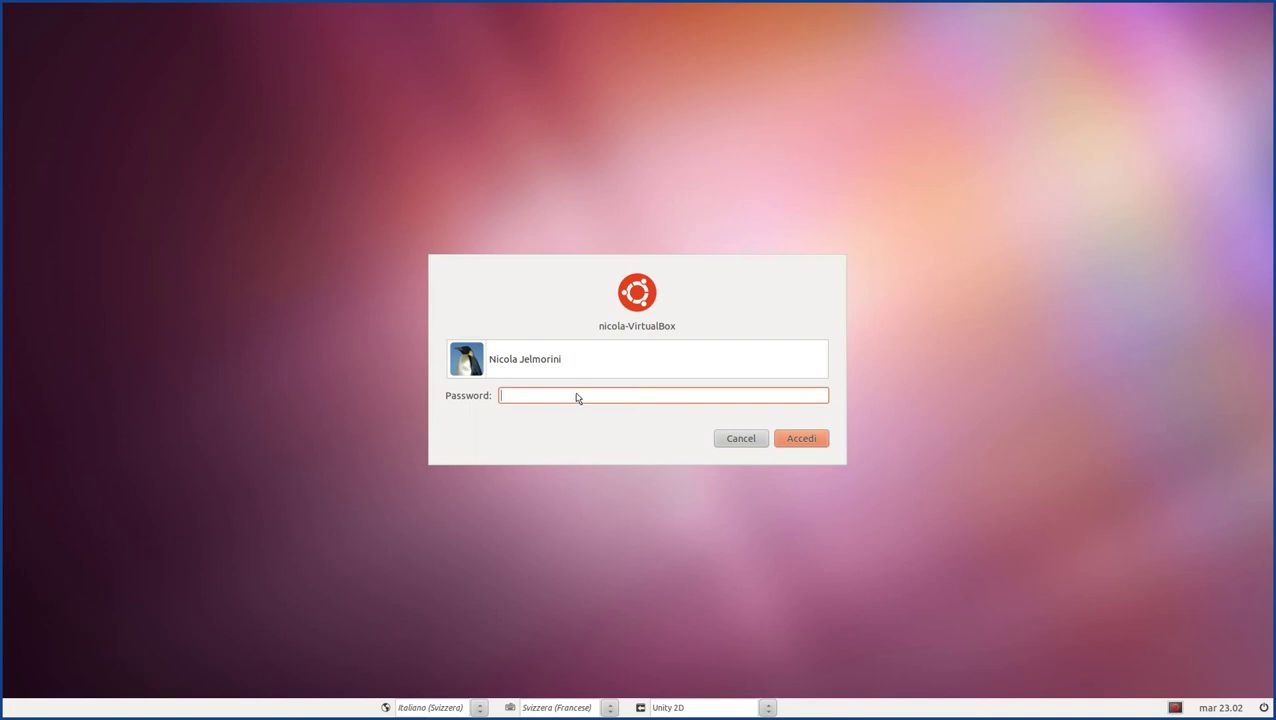
text(•••••)
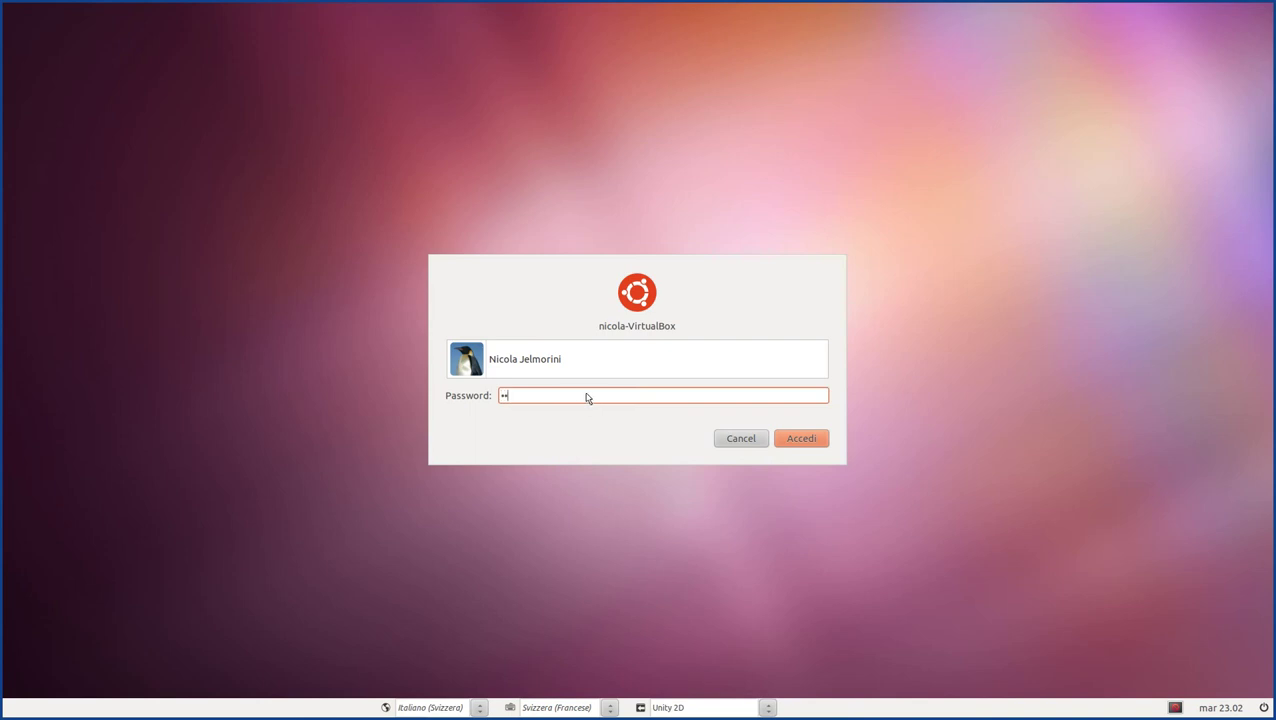